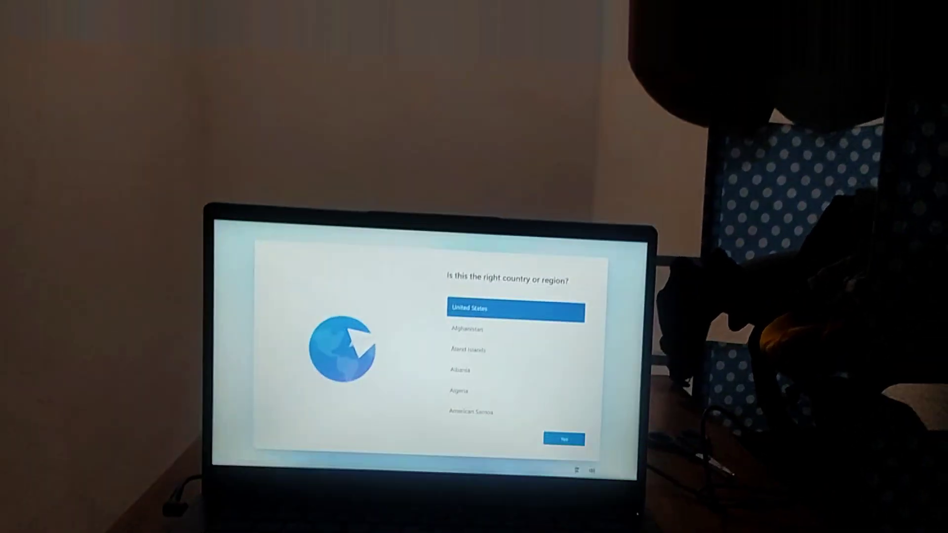
# Scroll through the country/region list in Windows setup to find your country.
pyautogui.scroll(-5, 522, 445)
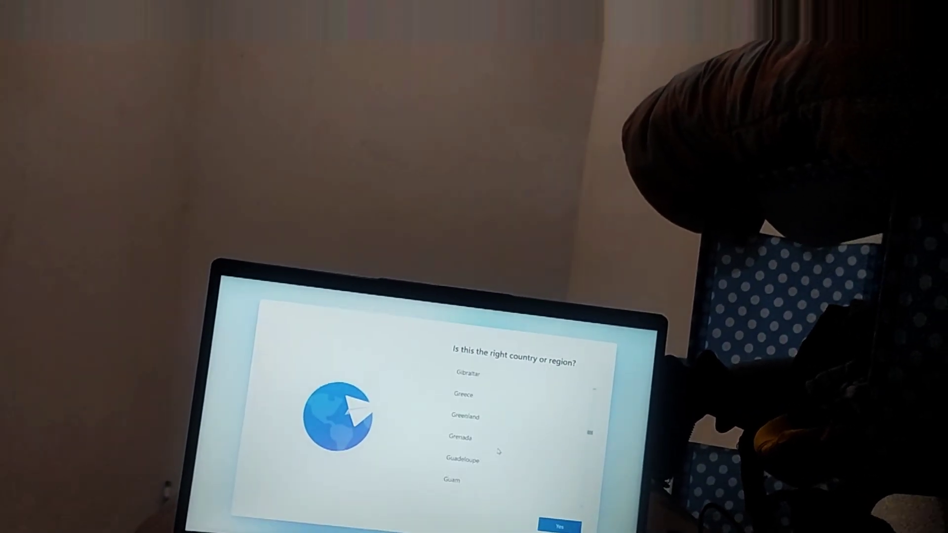
pyautogui.scroll(-3, 503, 448)
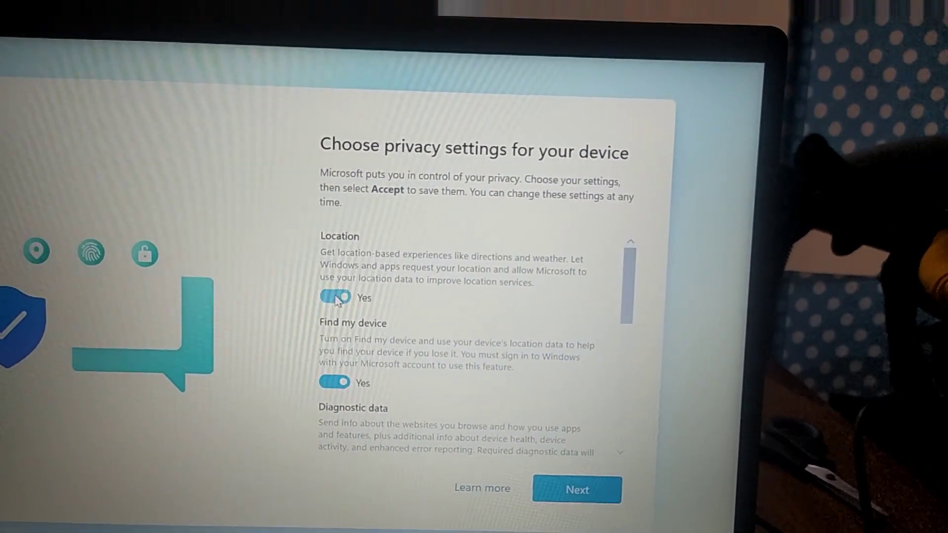
# Turn off Location, Find my device, inking & typing, tailored experiences and advertising ID; diagnostics required-only.
pyautogui.click(335, 299)
pyautogui.press('Tab')
pyautogui.press('space')
pyautogui.press('Tab')
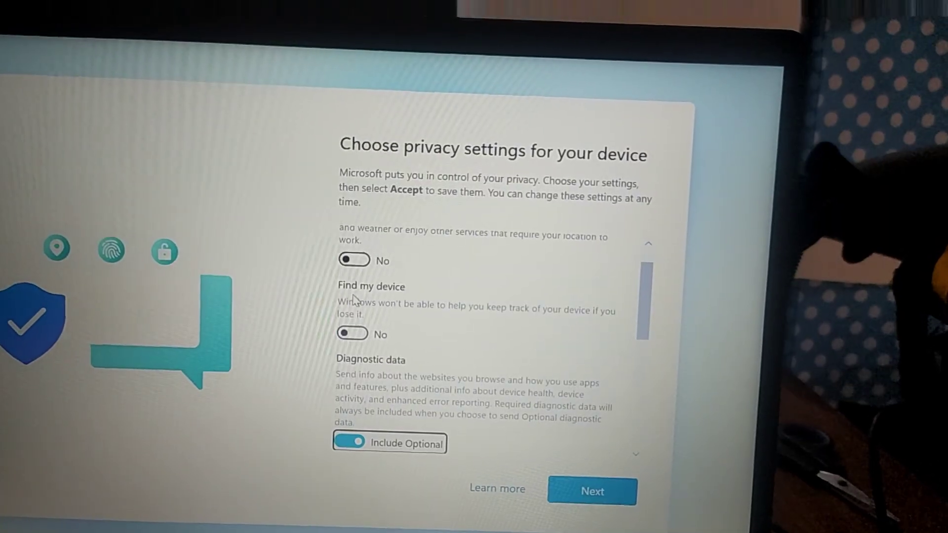
pyautogui.press('space')
pyautogui.press('Tab')
pyautogui.press('space')
pyautogui.press('Tab')
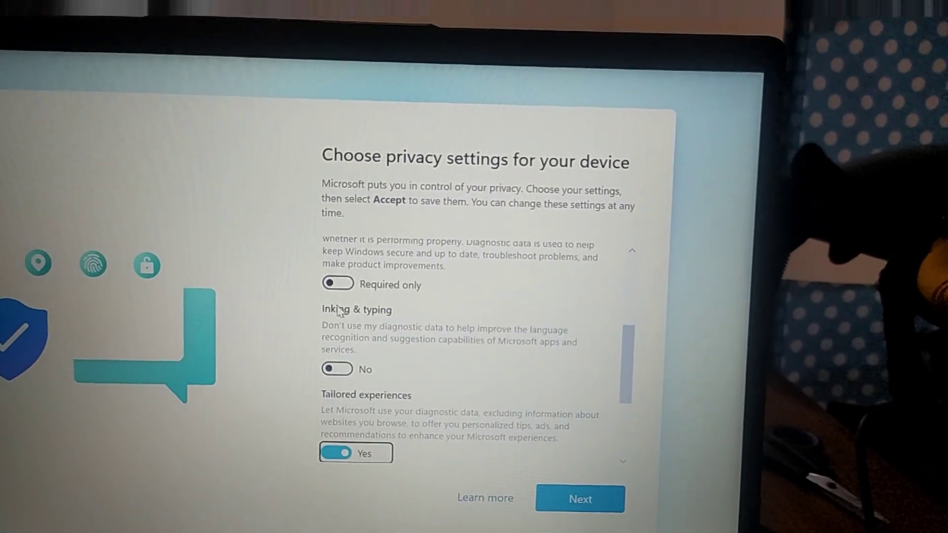
pyautogui.press('space')
pyautogui.press('Tab')
pyautogui.press('space')
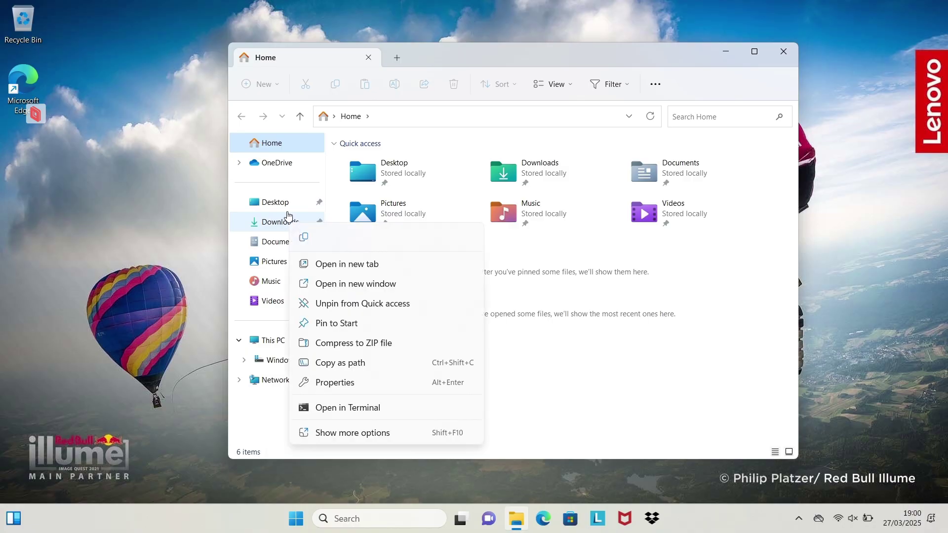
# Switch File Explorer's folder layout to compact view.
pyautogui.click(286, 408)
pyautogui.click(563, 90)
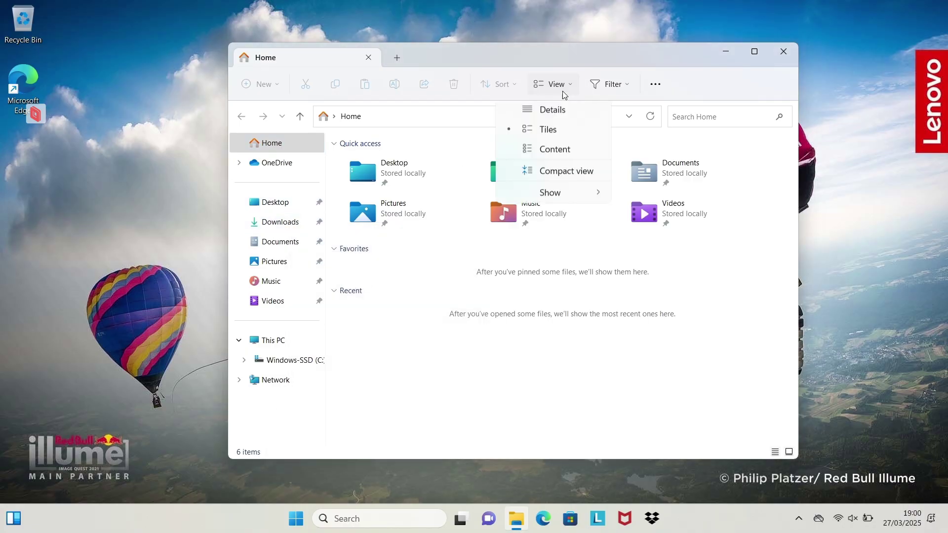
pyautogui.click(587, 280)
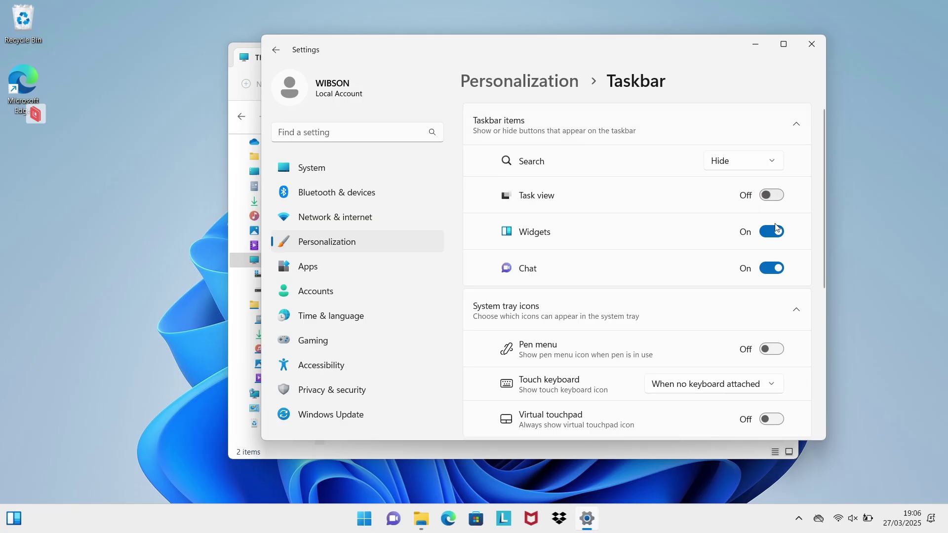
# Turn off taskbar Widgets and Chat, and unpin Microsoft Store, Lenovo, McAfee and Dropbox.
pyautogui.click(771, 231)
pyautogui.click(771, 268)
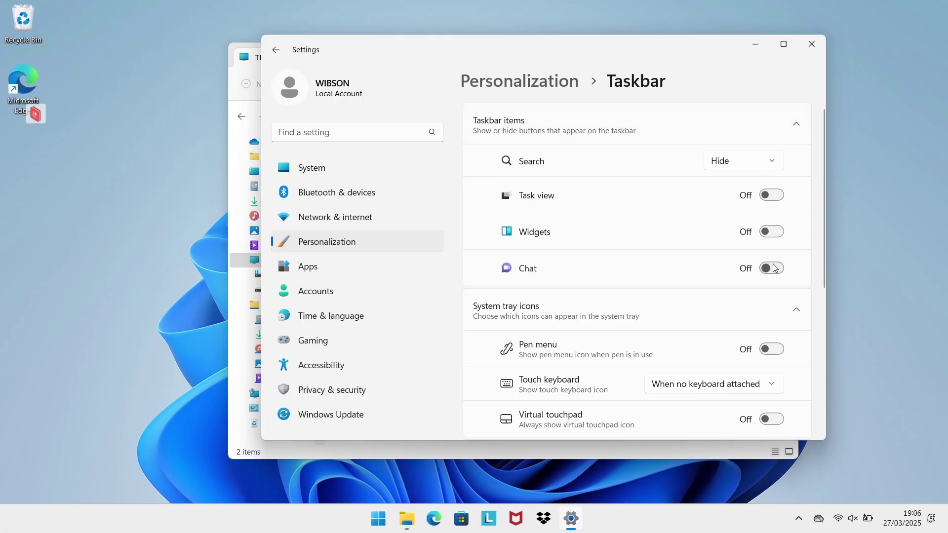
pyautogui.rightClick(462, 518)
pyautogui.click(464, 485)
pyautogui.rightClick(474, 518)
pyautogui.click(488, 485)
pyautogui.rightClick(487, 518)
pyautogui.click(501, 484)
pyautogui.rightClick(501, 518)
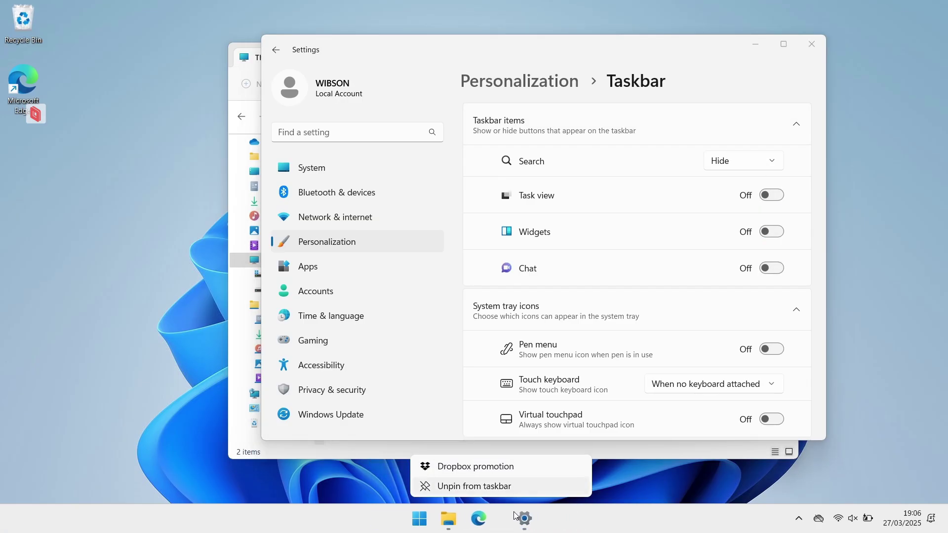
pyautogui.click(488, 485)
# Set the taskbar alignment to Left.
pyautogui.scroll(-4, 635, 364)
pyautogui.click(785, 311)
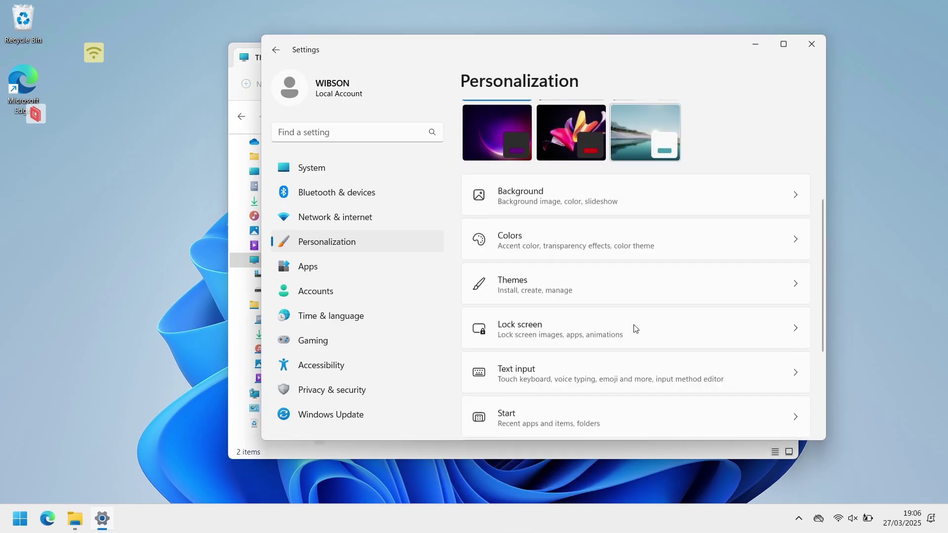
pyautogui.scroll(-5, 633, 326)
# Untick eight visual effects, including window shadows, in the system Performance Options.
pyautogui.hotkey('alt', 'F4')
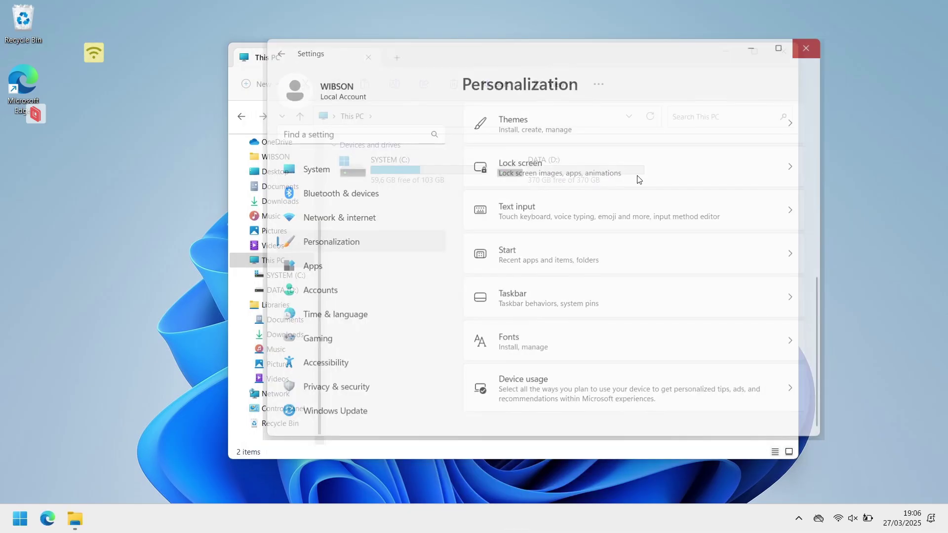
pyautogui.rightClick(271, 261)
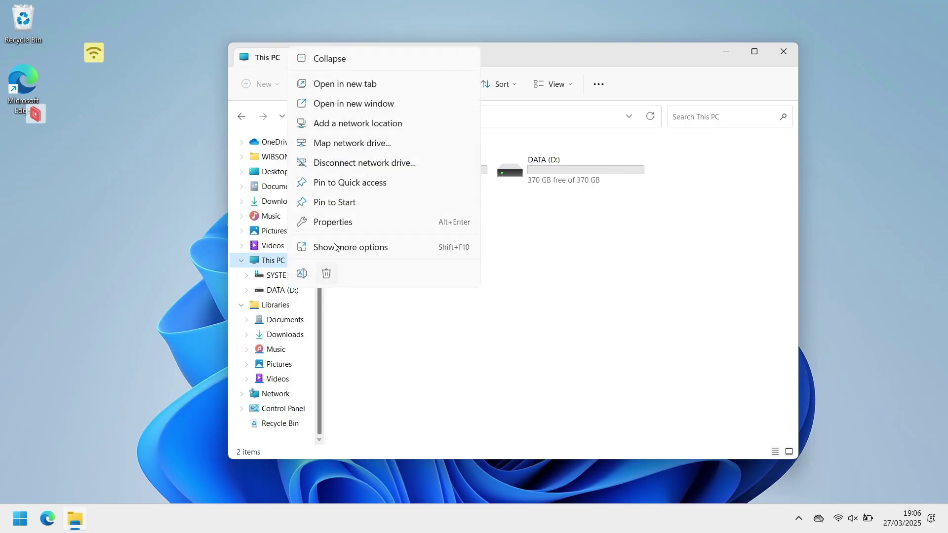
pyautogui.click(341, 223)
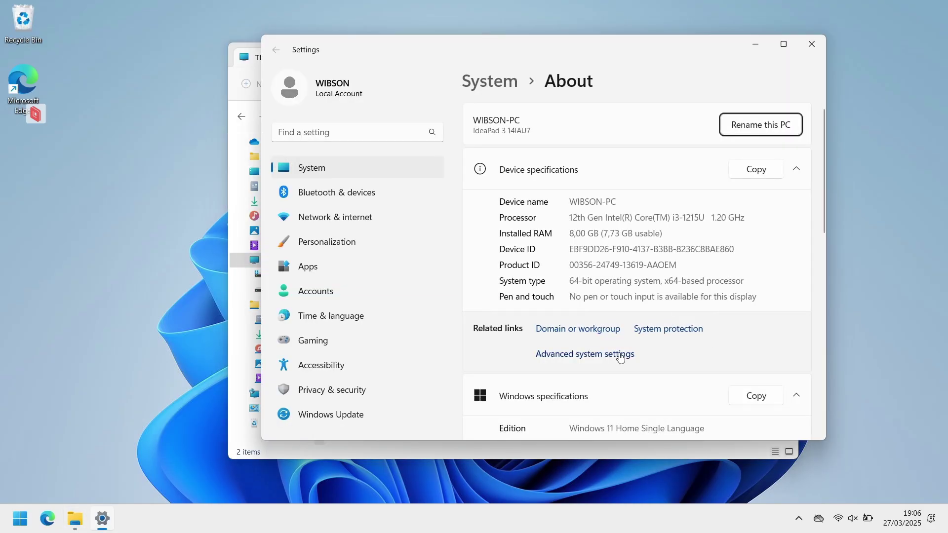
pyautogui.click(617, 354)
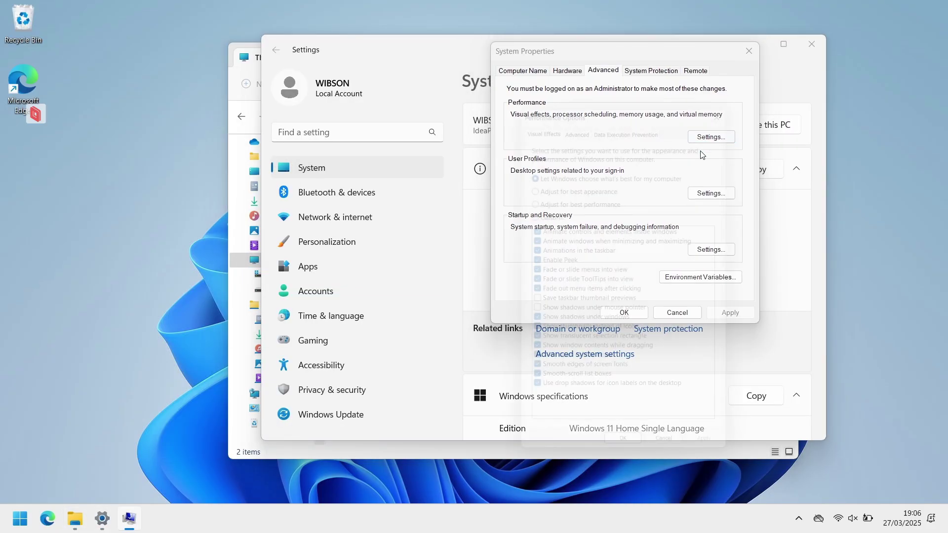
pyautogui.click(583, 228)
pyautogui.click(582, 237)
pyautogui.click(577, 248)
pyautogui.click(582, 270)
pyautogui.click(587, 281)
pyautogui.click(590, 292)
pyautogui.click(577, 367)
pyautogui.click(586, 324)
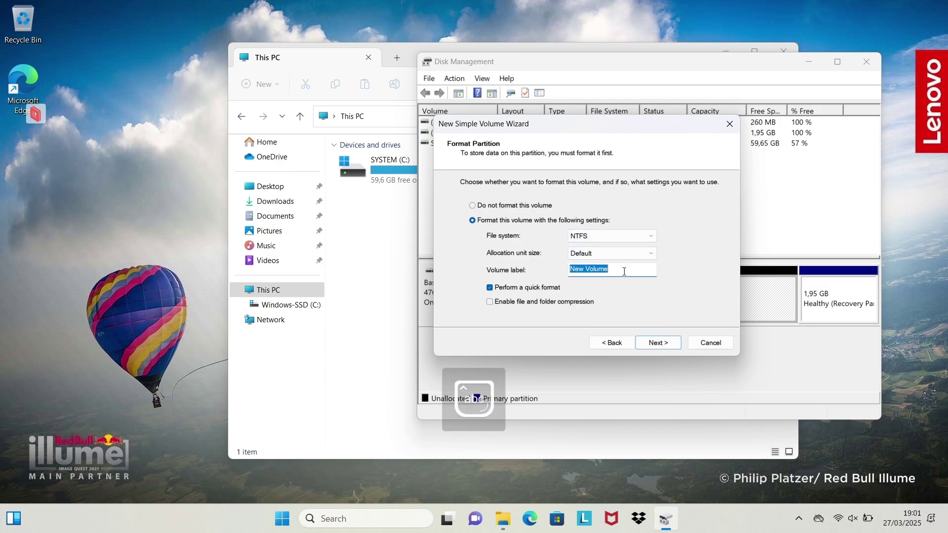
# Finish the new 370.80 GB simple volume labelled DATA (D:) and close Disk Management.
pyautogui.write('DATA')
pyautogui.click(657, 342)
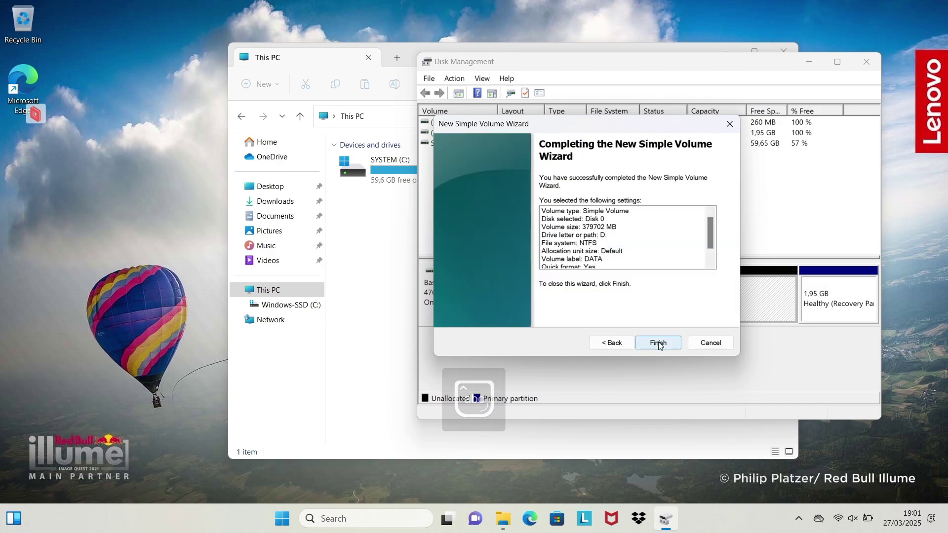
pyautogui.click(658, 342)
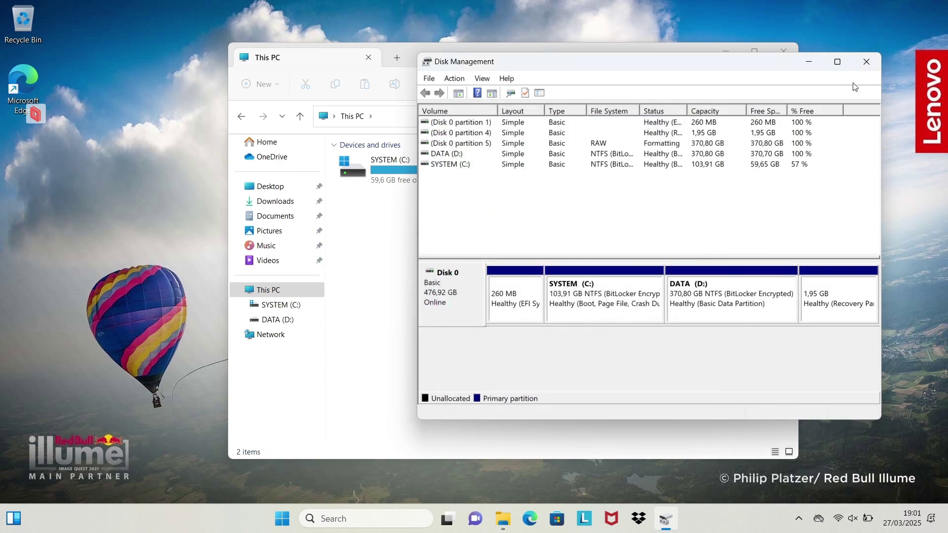
pyautogui.hotkey('alt', 'F4')
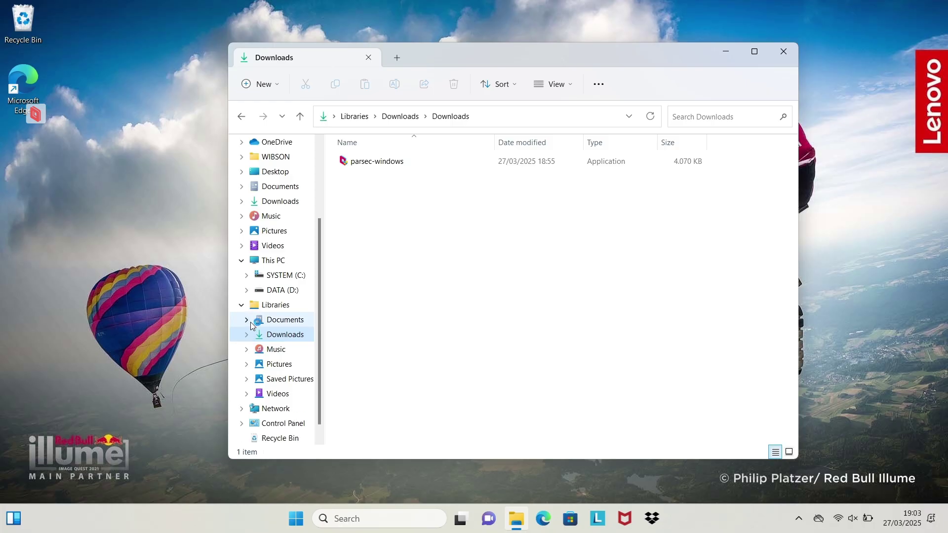
# Change the Documents folder location to D:\Documents, confirming creation of the new folder.
pyautogui.click(275, 336)
pyautogui.rightClick(295, 339)
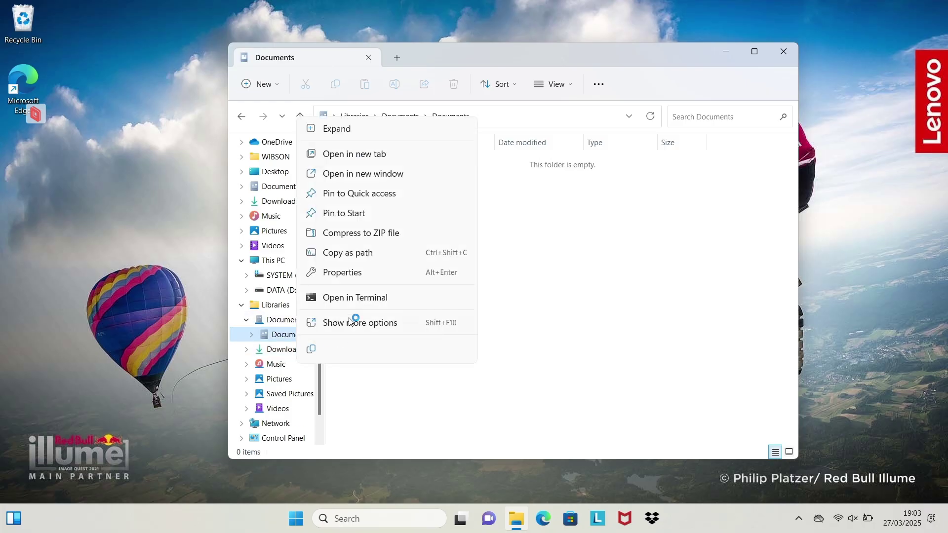
pyautogui.click(369, 273)
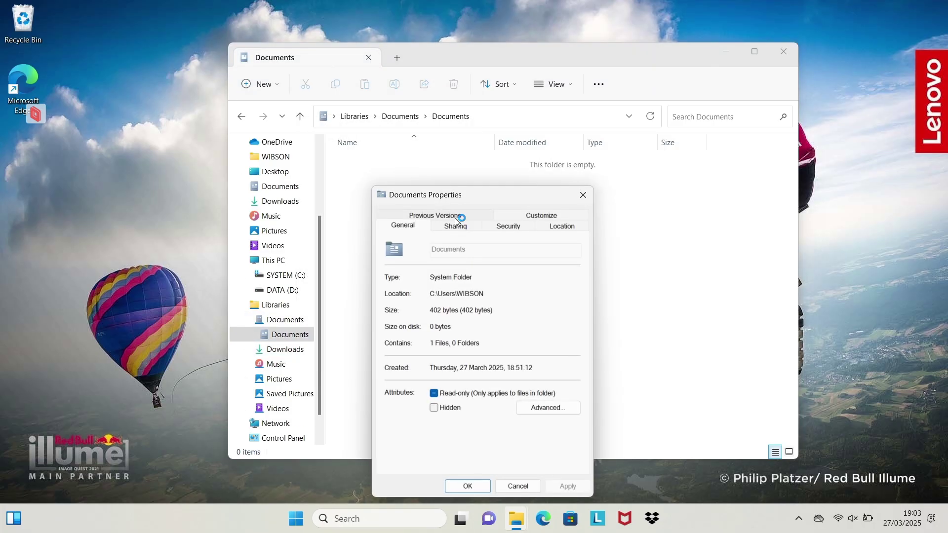
pyautogui.click(538, 216)
pyautogui.click(561, 216)
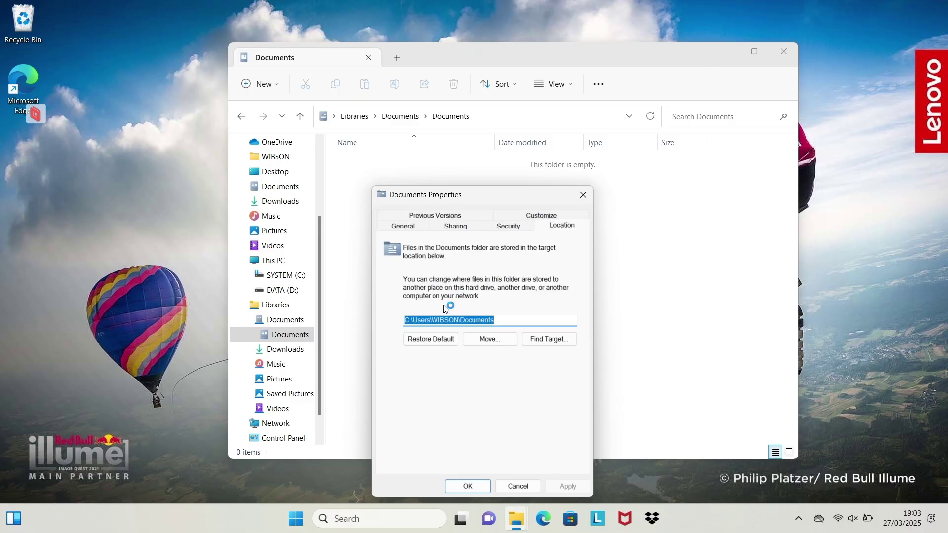
pyautogui.click(460, 320)
pyautogui.hotkey('ctrl', 'shift', 'Left')
pyautogui.write('D:\\')
pyautogui.click(567, 487)
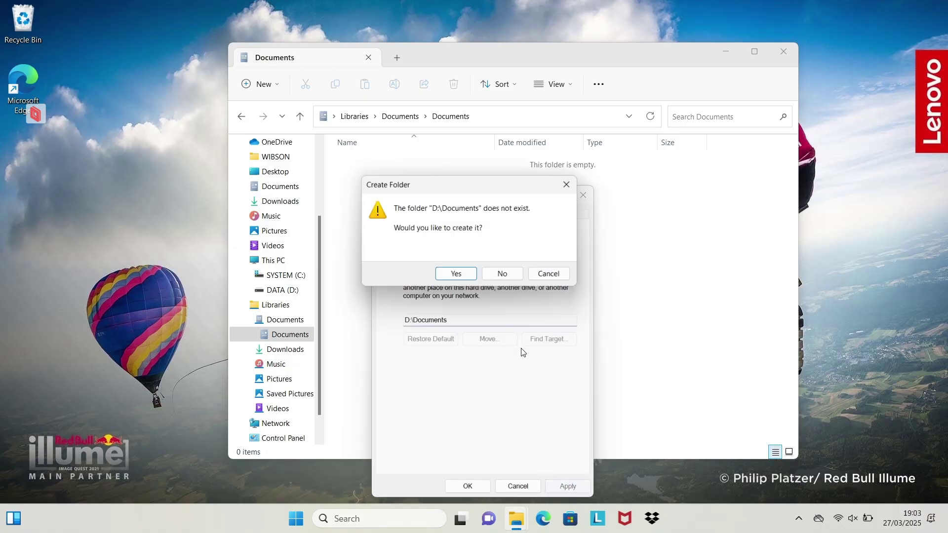
pyautogui.click(467, 272)
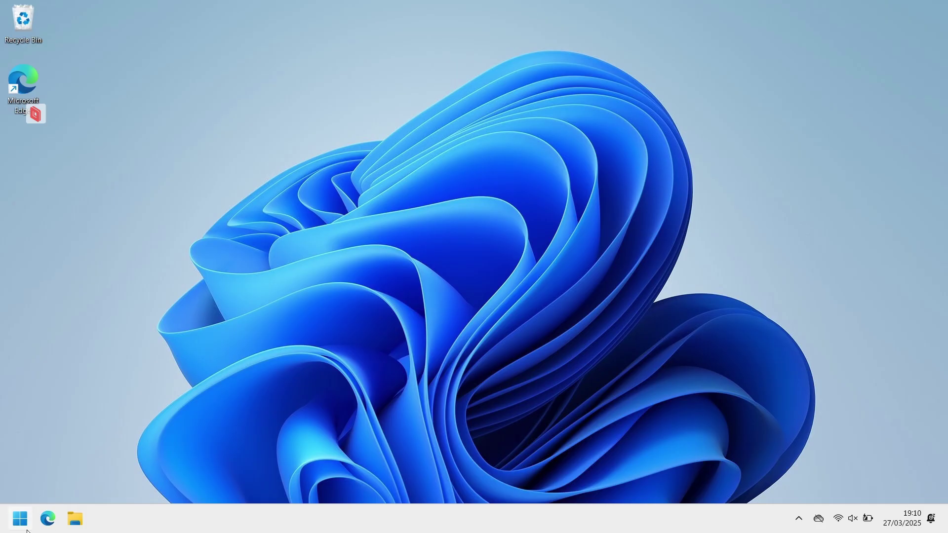
# Uninstall the Family and Feedback Hub apps from Installed apps.
pyautogui.rightClick(27, 523)
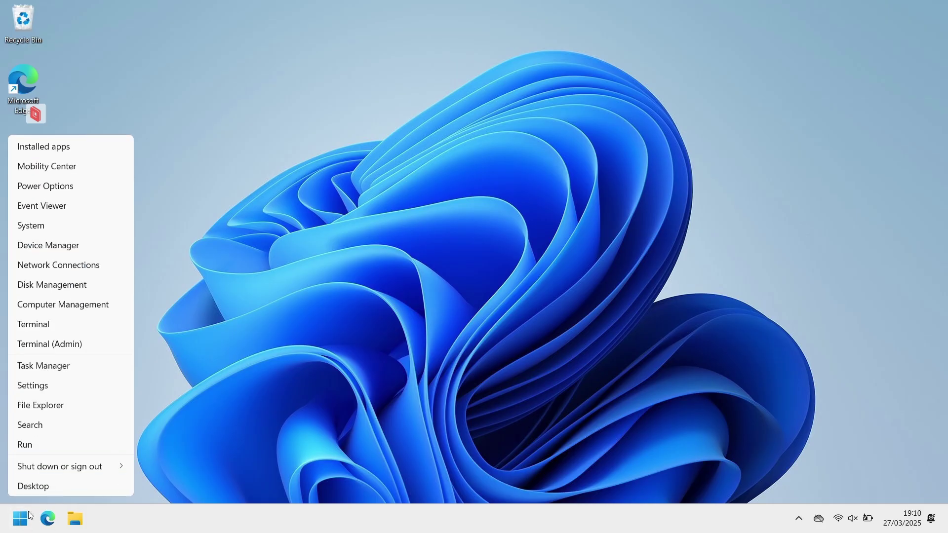
pyautogui.click(94, 145)
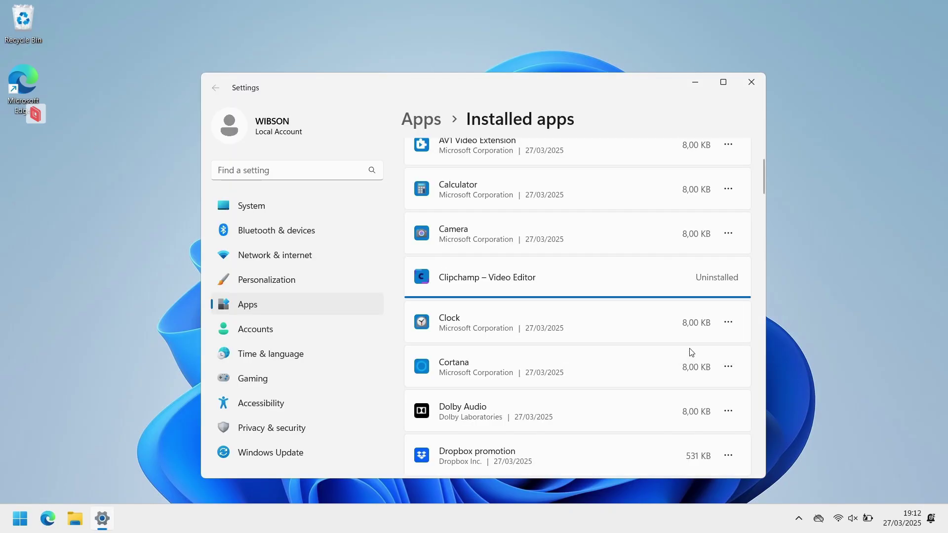
pyautogui.scroll(-3, 691, 353)
pyautogui.click(728, 301)
pyautogui.click(721, 324)
pyautogui.click(727, 350)
pyautogui.click(728, 345)
pyautogui.click(726, 367)
pyautogui.click(728, 391)
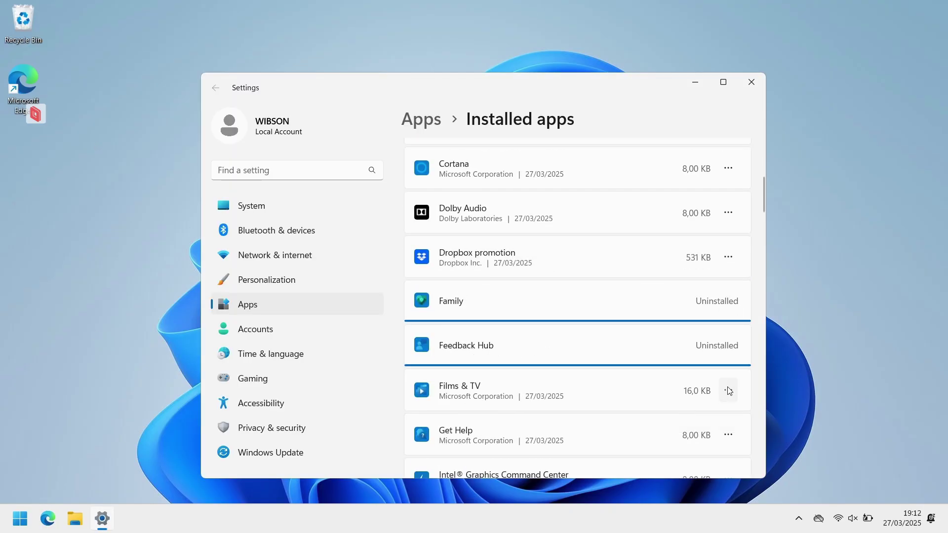
# Uninstall Films & TV and Journal.
pyautogui.click(727, 304)
pyautogui.click(723, 328)
pyautogui.click(727, 354)
pyautogui.click(728, 432)
pyautogui.click(691, 408)
pyautogui.click(705, 390)
# Uninstall McAfee, choosing Other as the reason and removing it despite the active subscription.
pyautogui.scroll(-2, 705, 402)
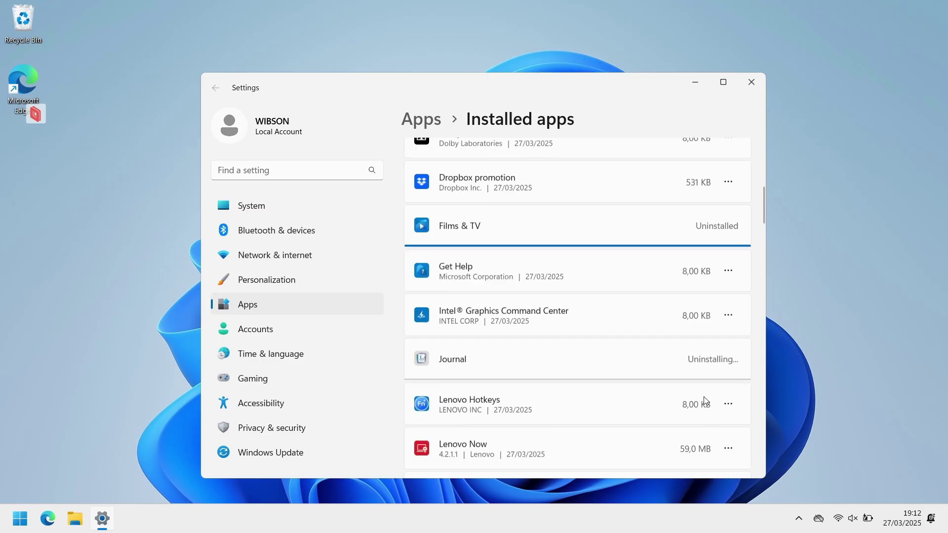
pyautogui.scroll(-3, 705, 401)
pyautogui.scroll(3, 728, 375)
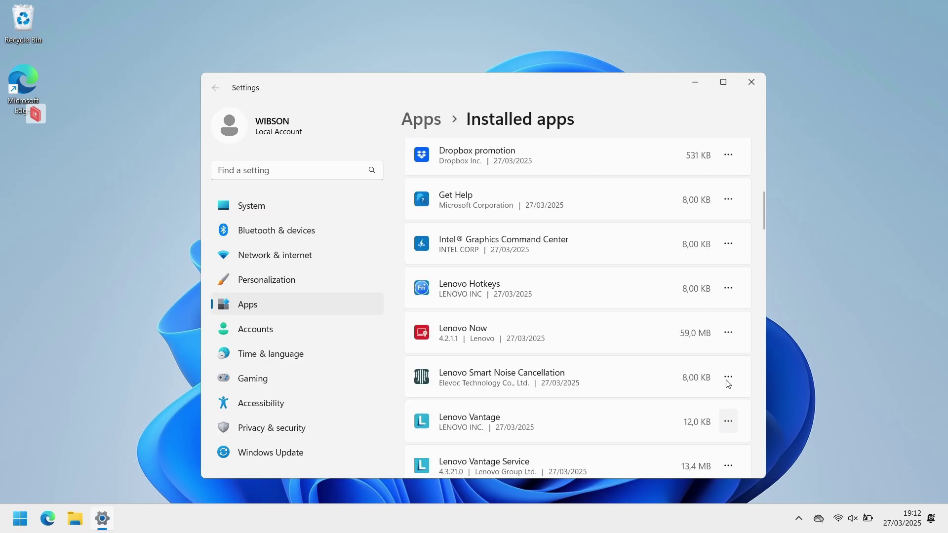
pyautogui.scroll(-3, 728, 383)
pyautogui.click(727, 393)
pyautogui.click(598, 439)
pyautogui.click(701, 359)
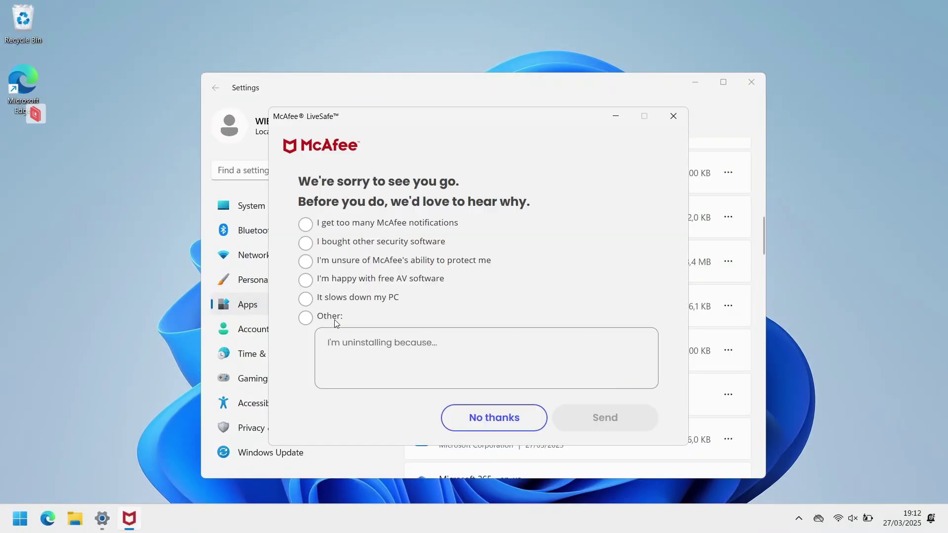
pyautogui.click(334, 320)
pyautogui.click(494, 418)
pyautogui.click(605, 418)
# Start a Windows Update check, leaving 'Get the latest updates' switched off.
pyautogui.scroll(-3, 701, 390)
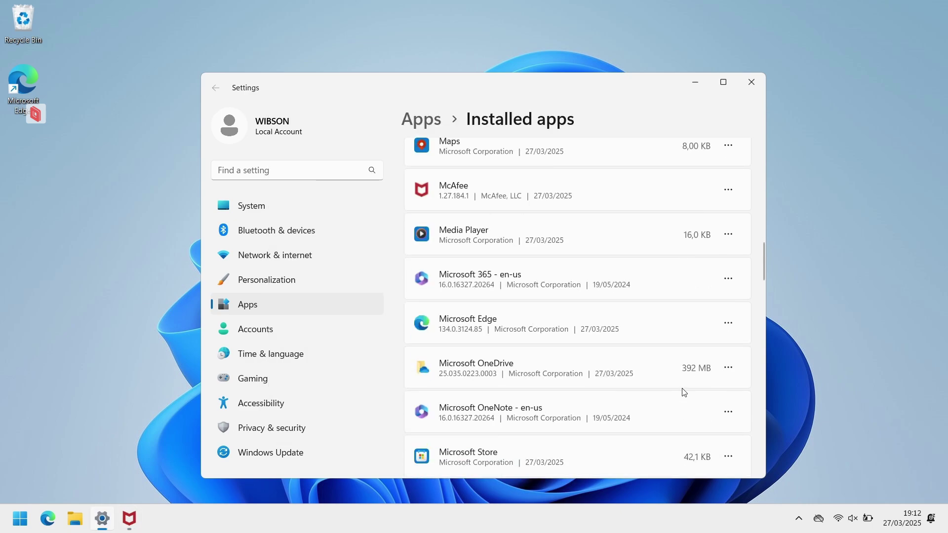
pyautogui.scroll(-5, 712, 360)
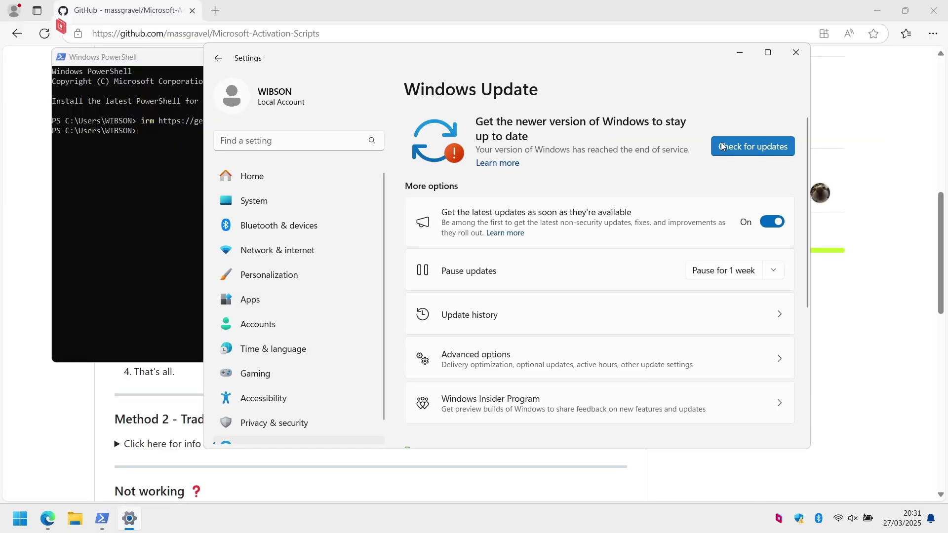
pyautogui.click(722, 145)
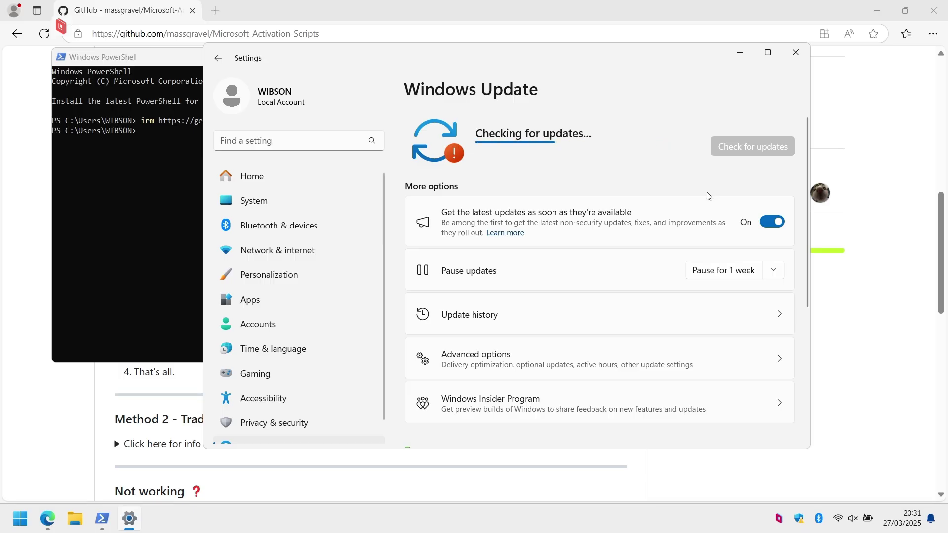
pyautogui.click(771, 223)
pyautogui.click(773, 225)
pyautogui.click(773, 228)
# Turn on getting the latest updates early, then review the General and Speech privacy pages.
pyautogui.click(772, 230)
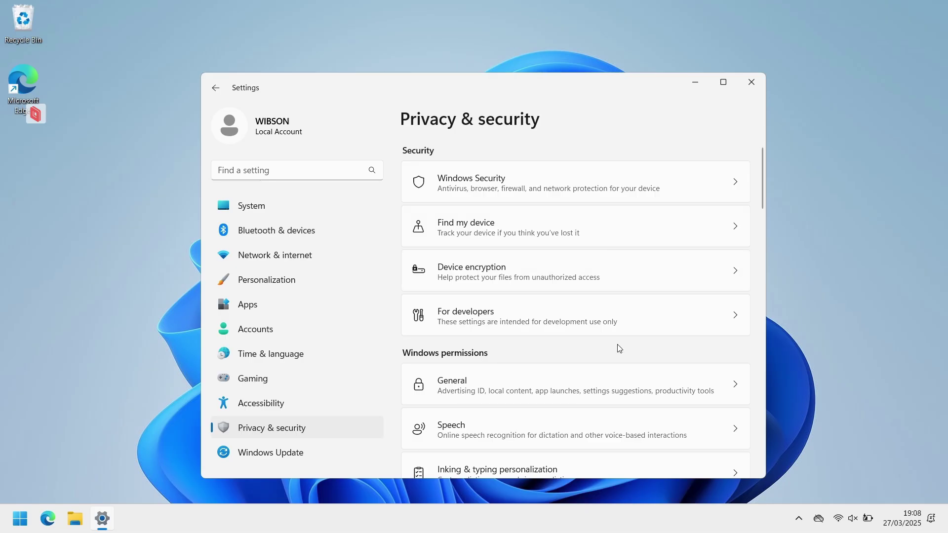
pyautogui.click(617, 381)
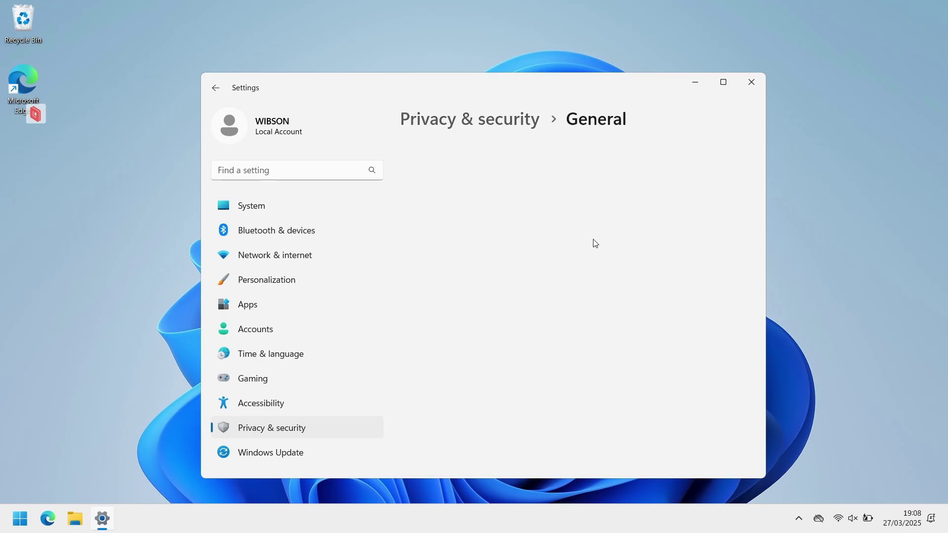
pyautogui.hotkey('alt', 'Left')
pyautogui.click(543, 423)
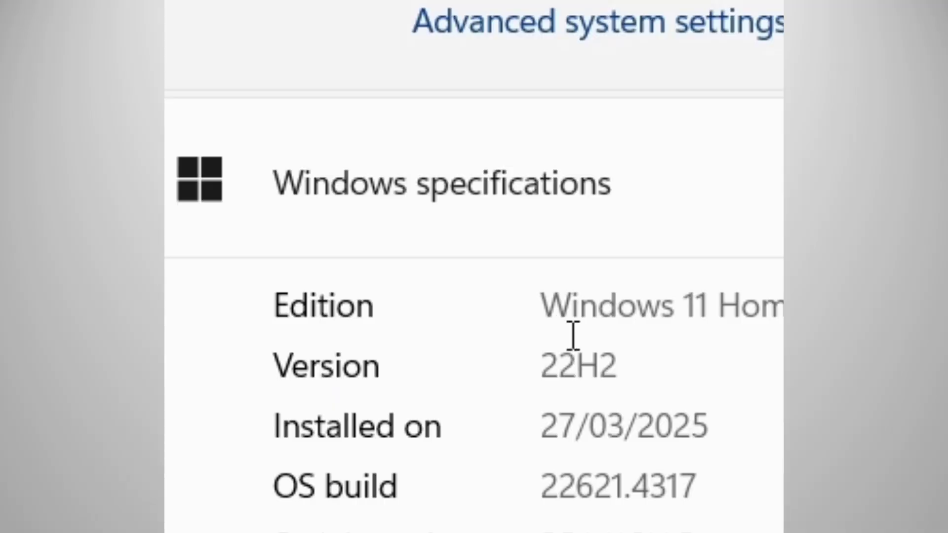
# Highlight the 24H2 and 22H2 version values under Windows specifications, then clear the selection.
pyautogui.moveTo(539, 365); pyautogui.dragTo(668, 402)
pyautogui.click(668, 402)
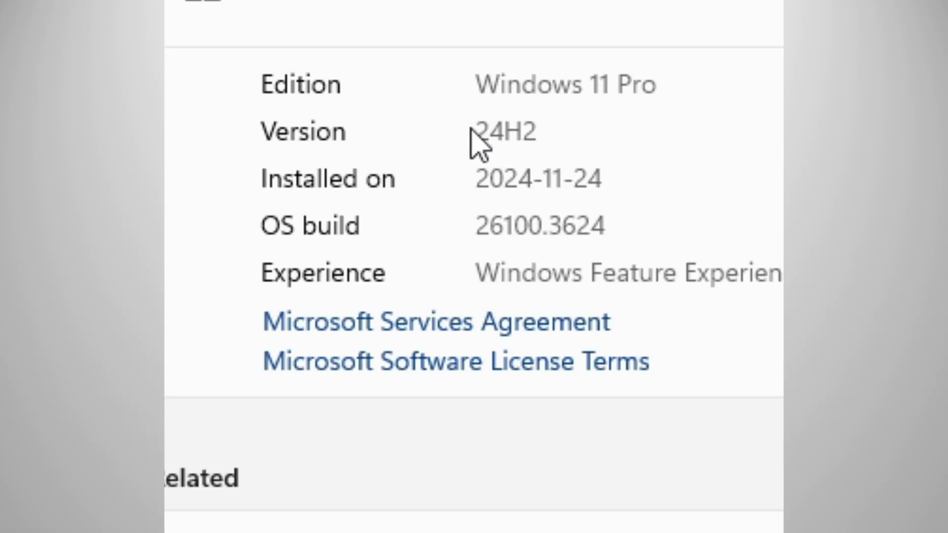
pyautogui.moveTo(478, 129); pyautogui.dragTo(541, 131)
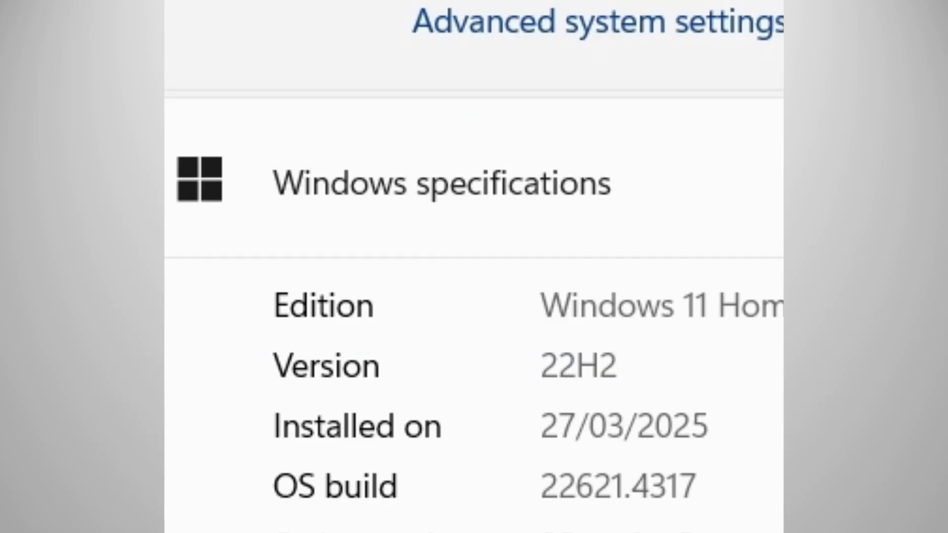
pyautogui.moveTo(539, 366); pyautogui.dragTo(641, 369)
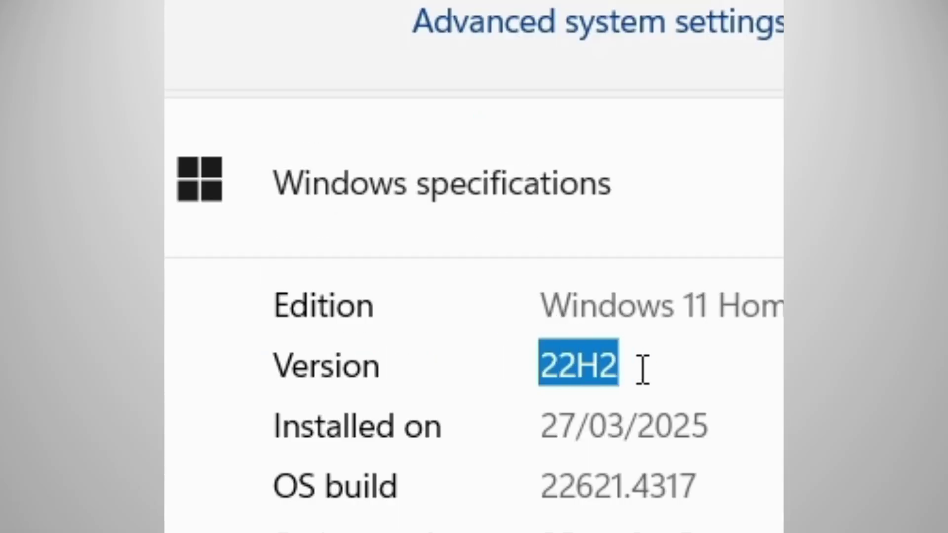
pyautogui.click(774, 440)
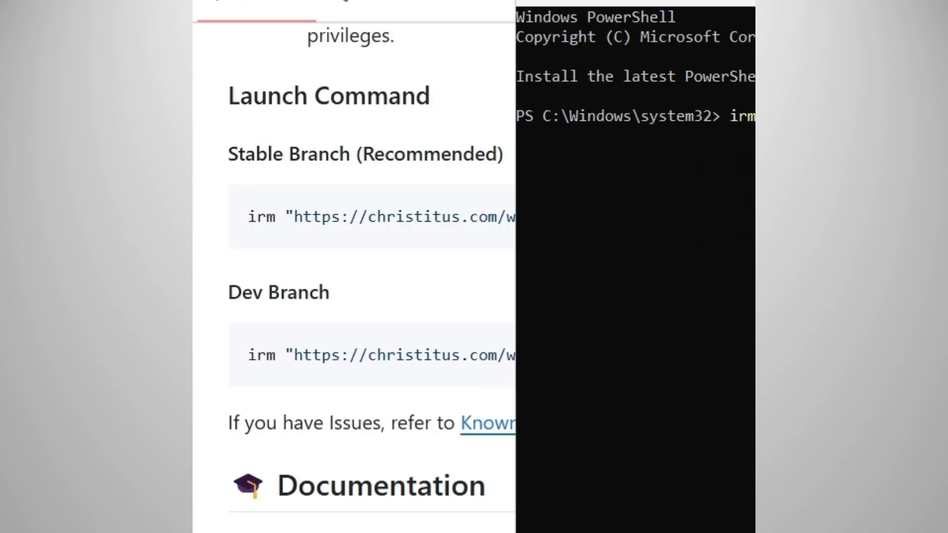
# Scroll WinUtil's Install tab app list down to Pro Tools and Utilities.
pyautogui.scroll(-3, 621, 301)
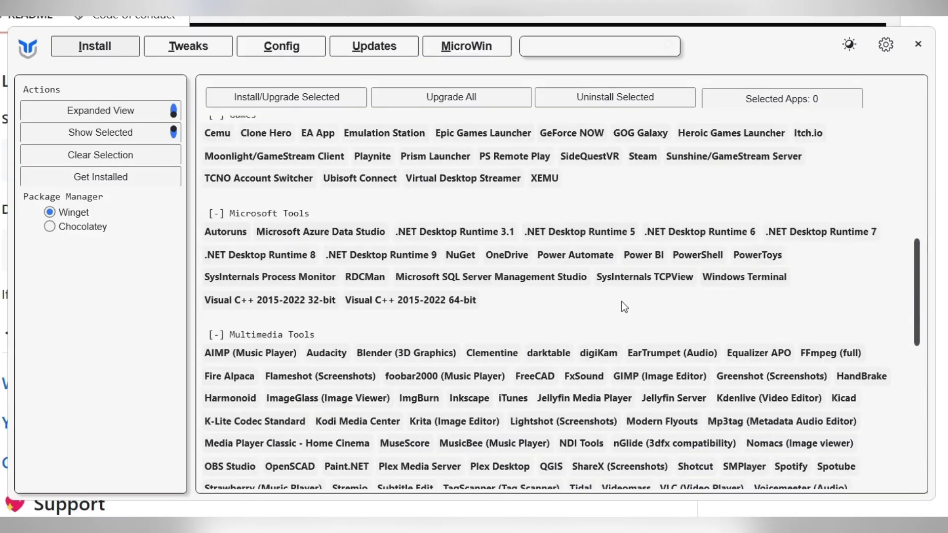
pyautogui.scroll(3, 621, 304)
pyautogui.scroll(-6, 621, 304)
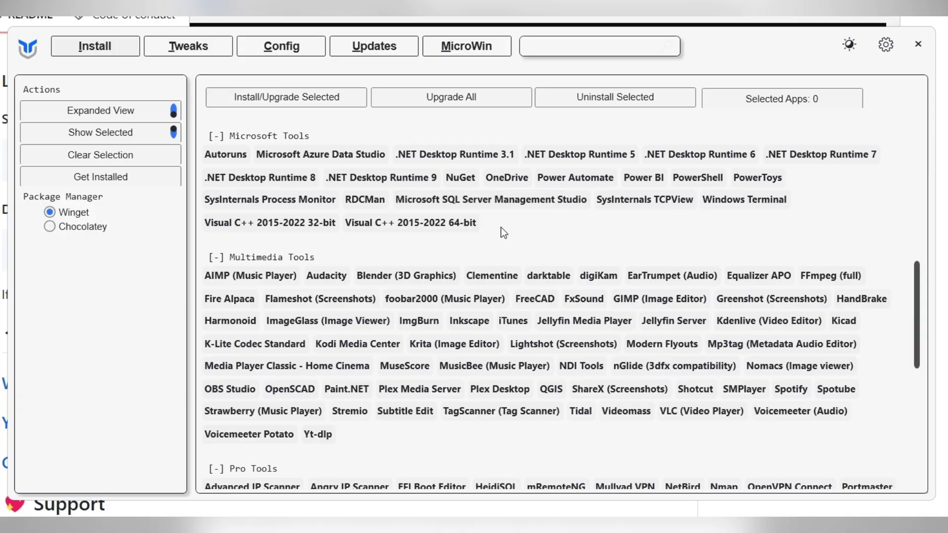
pyautogui.scroll(-4, 504, 232)
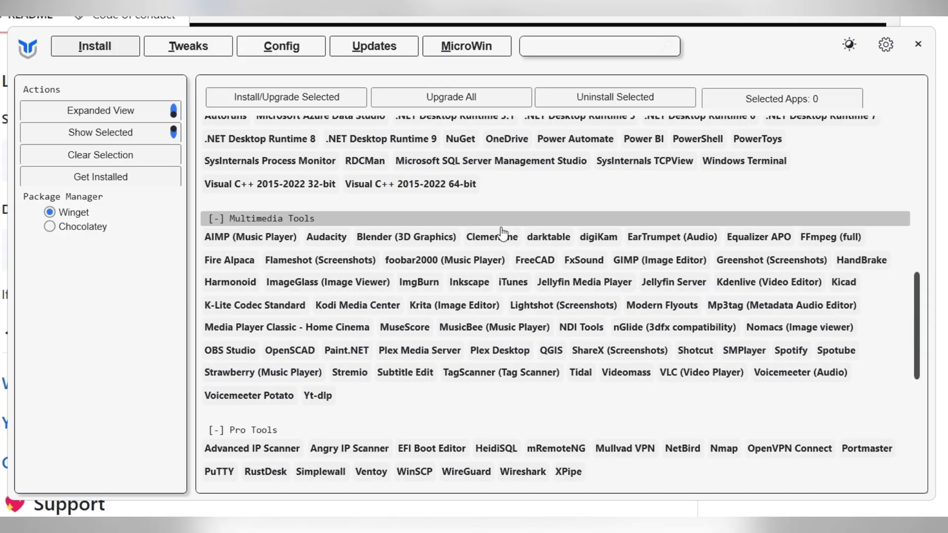
pyautogui.scroll(-2, 555, 360)
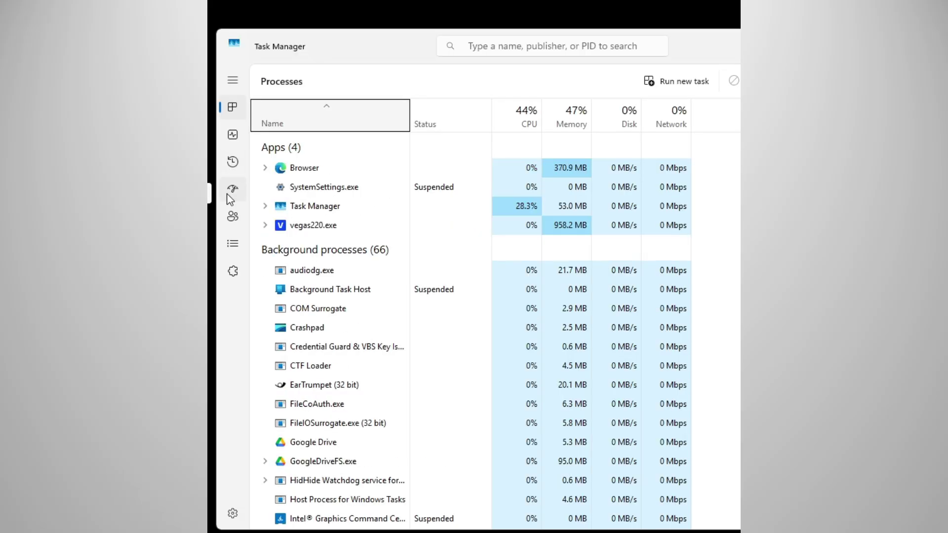
# Show Task Manager's Startup apps sorted by Status with Enabled entries on top, twice.
pyautogui.click(229, 194)
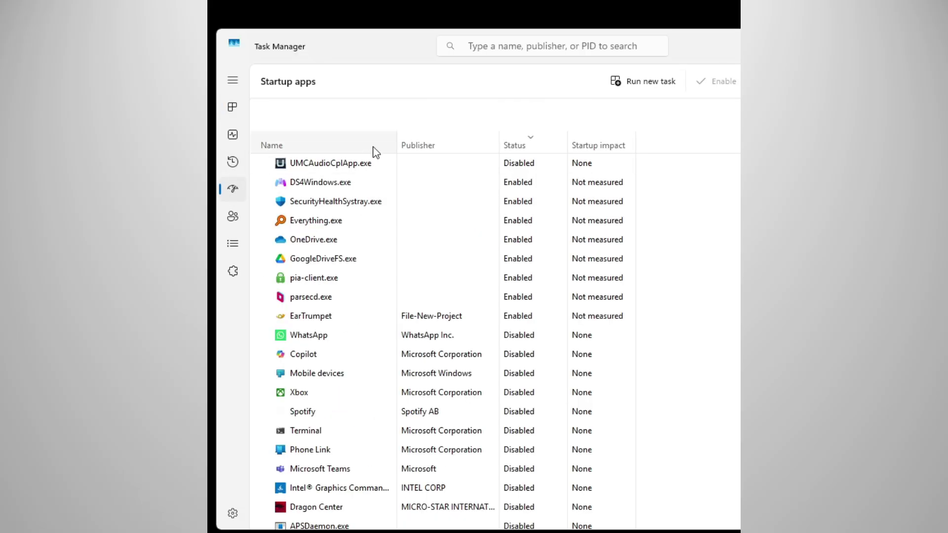
pyautogui.click(524, 145)
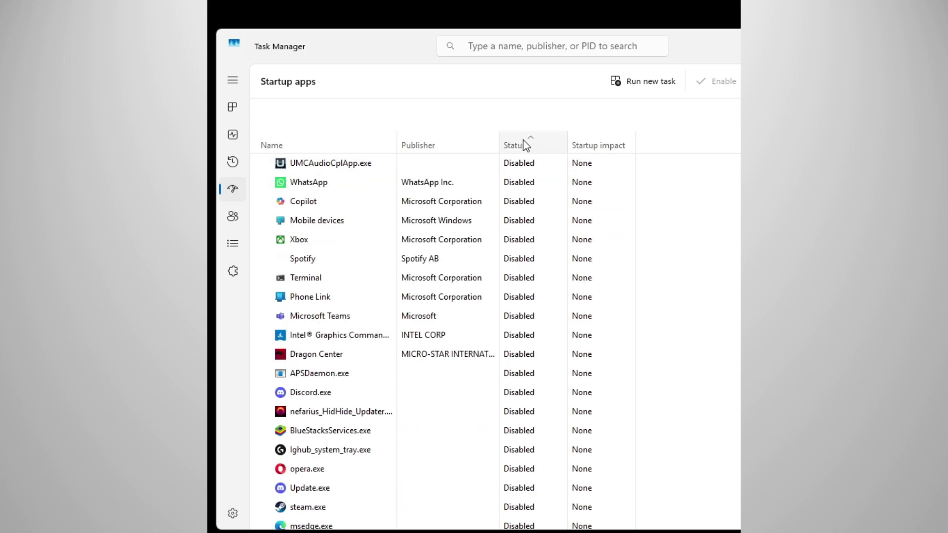
pyautogui.click(548, 145)
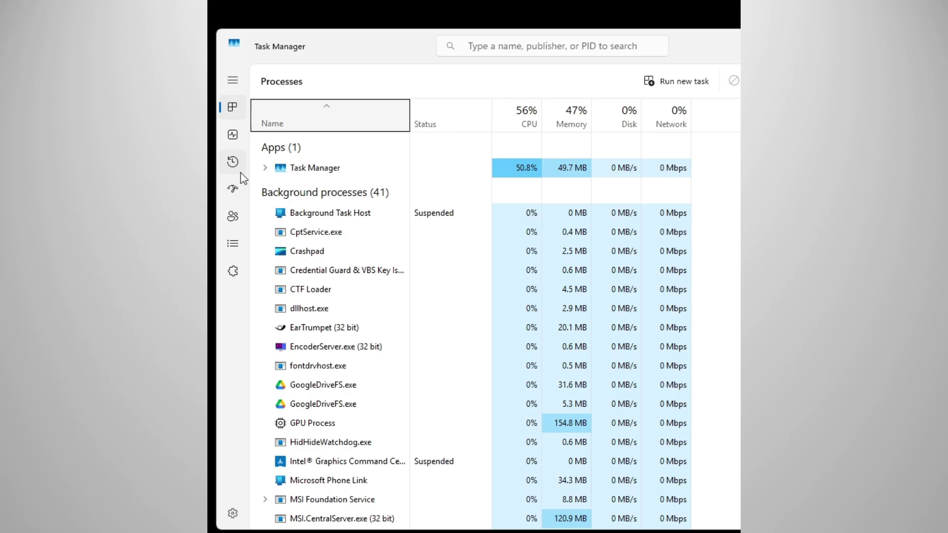
pyautogui.click(231, 190)
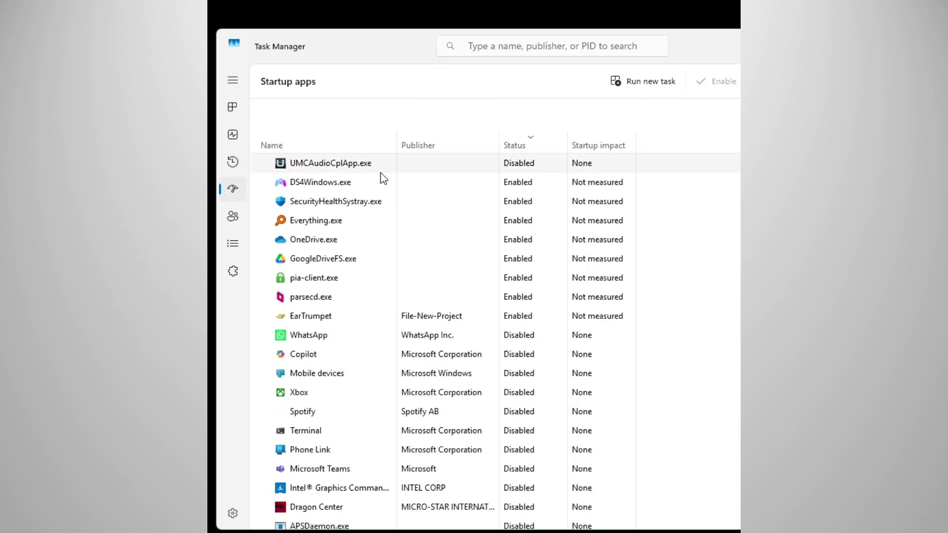
pyautogui.click(524, 144)
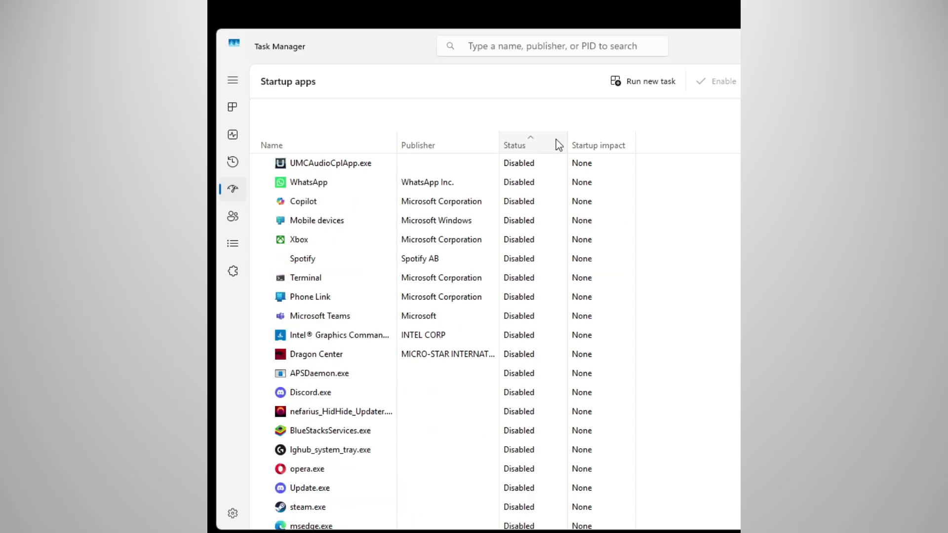
pyautogui.click(551, 145)
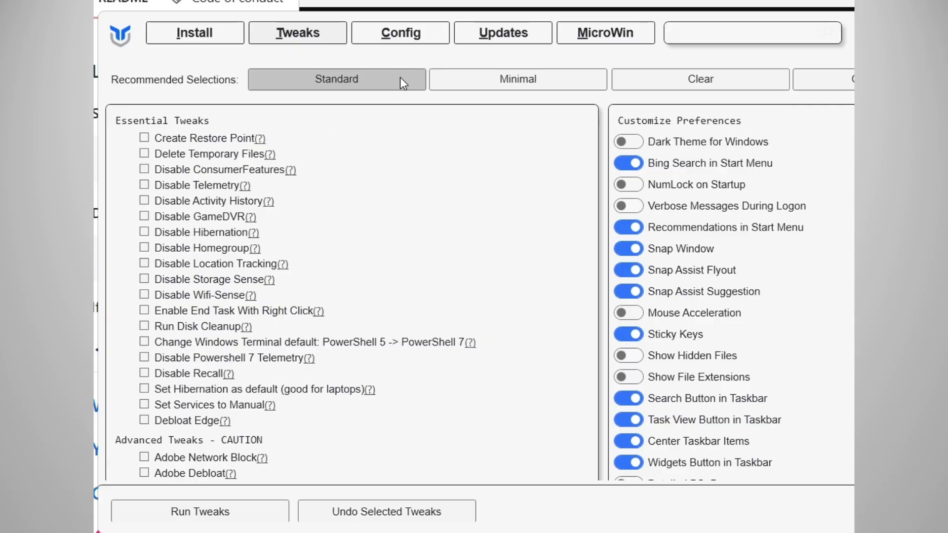
# Select WinUtil's Standard tweaks and turn off early delivery of the latest Windows updates.
pyautogui.click(364, 77)
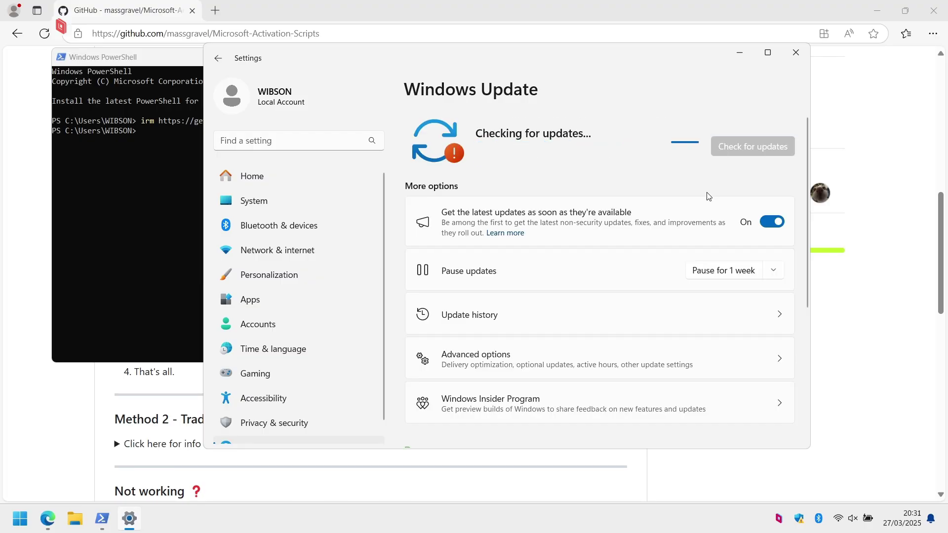
pyautogui.click(770, 222)
pyautogui.click(774, 224)
pyautogui.click(774, 223)
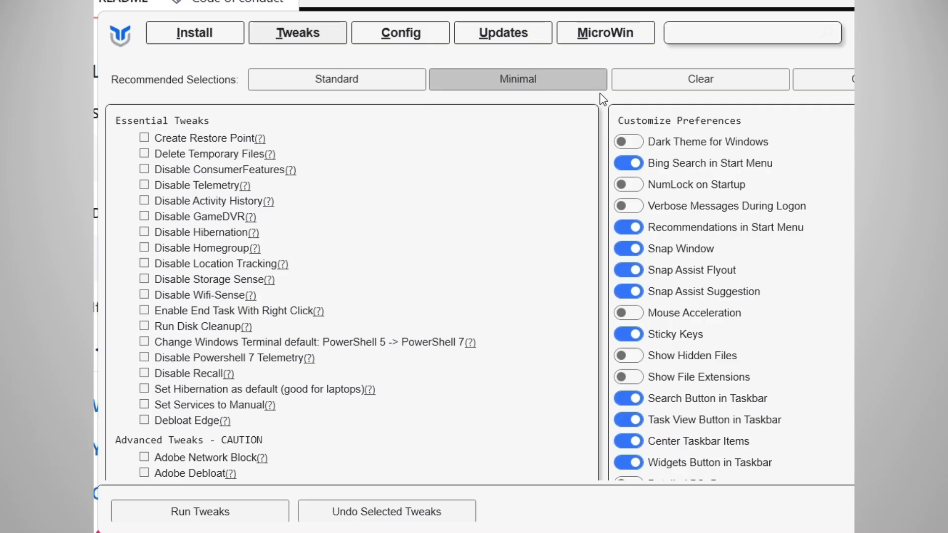
# Reselect the Standard recommended tweaks and untick Disable Activity History.
pyautogui.click(363, 77)
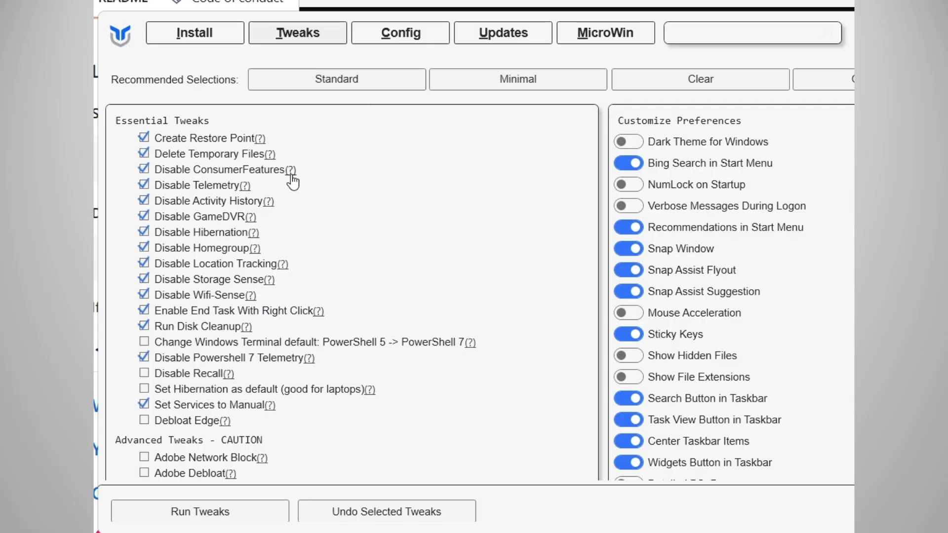
pyautogui.moveTo(292, 177)
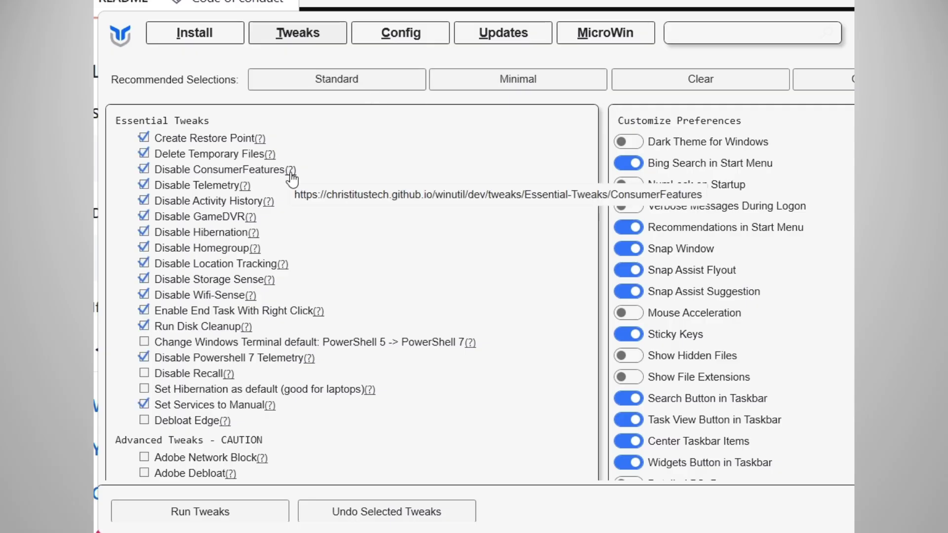
pyautogui.moveTo(254, 144)
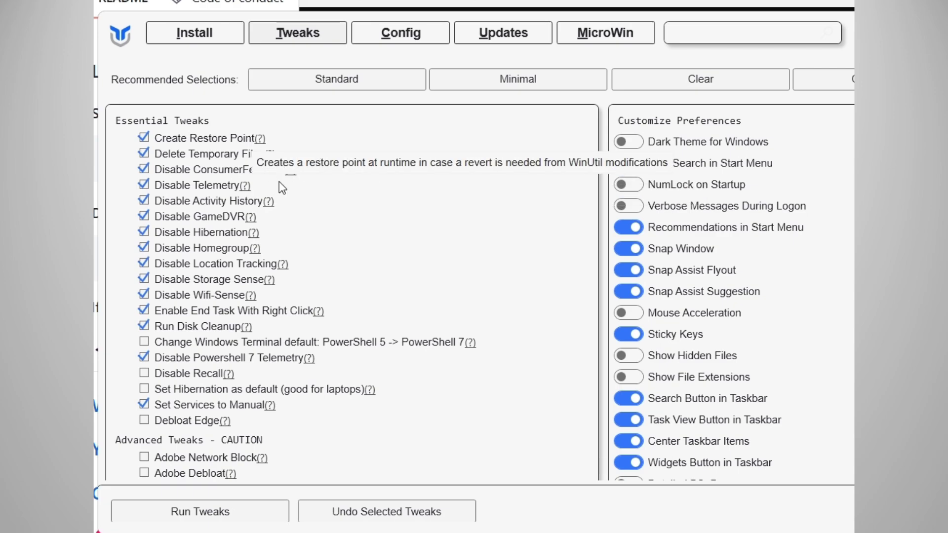
pyautogui.click(144, 201)
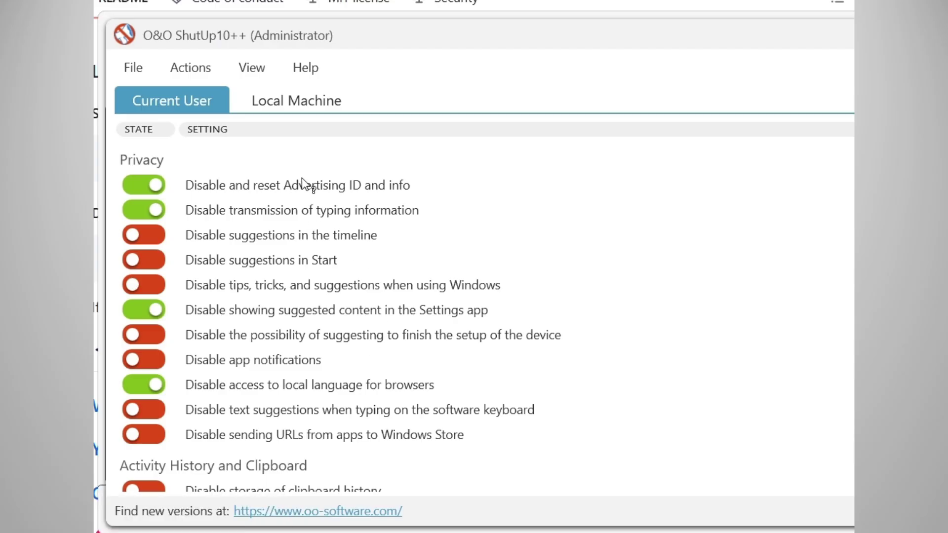
# Disable timeline, Start, tips and finish-setup suggestions in ShutUp10++, accepting a restore point.
pyautogui.scroll(-1, 332, 192)
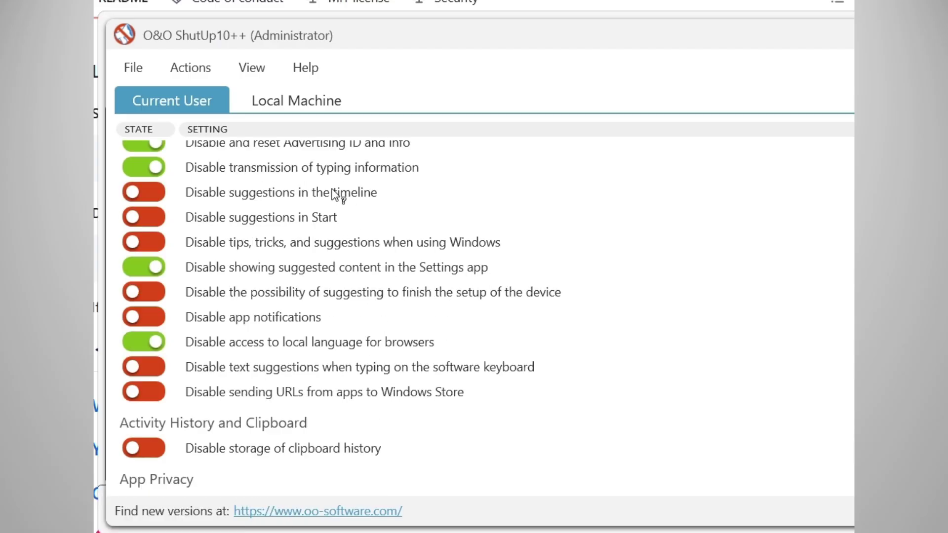
pyautogui.scroll(1, 332, 192)
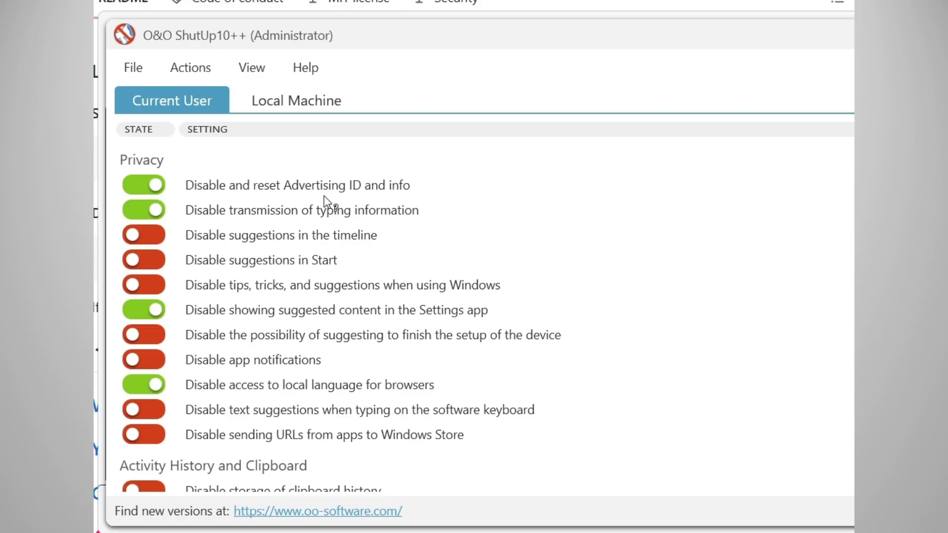
pyautogui.click(151, 236)
pyautogui.click(609, 365)
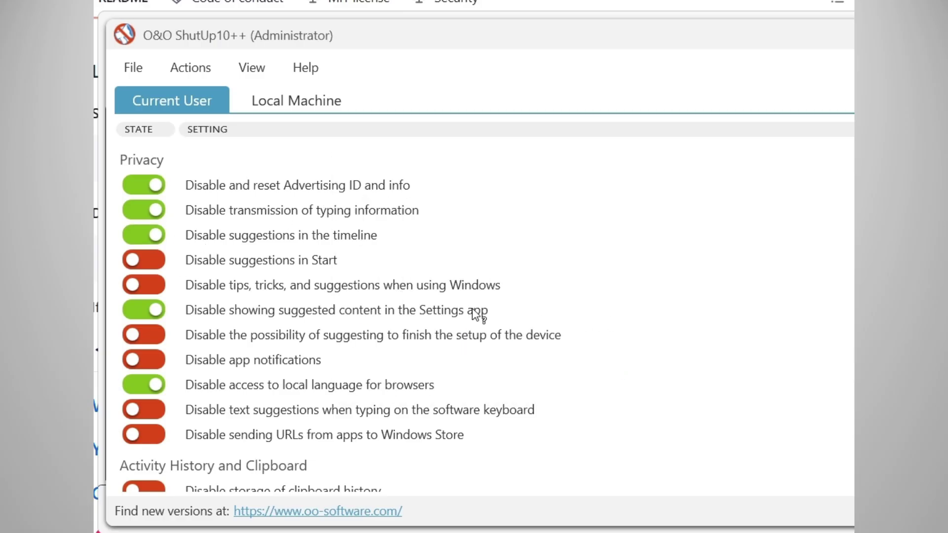
pyautogui.click(153, 260)
pyautogui.click(152, 286)
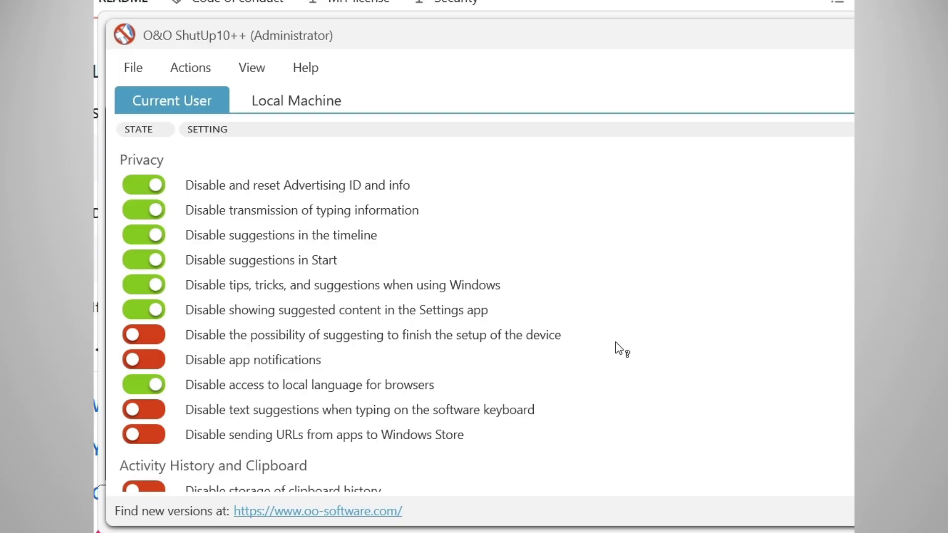
pyautogui.click(138, 336)
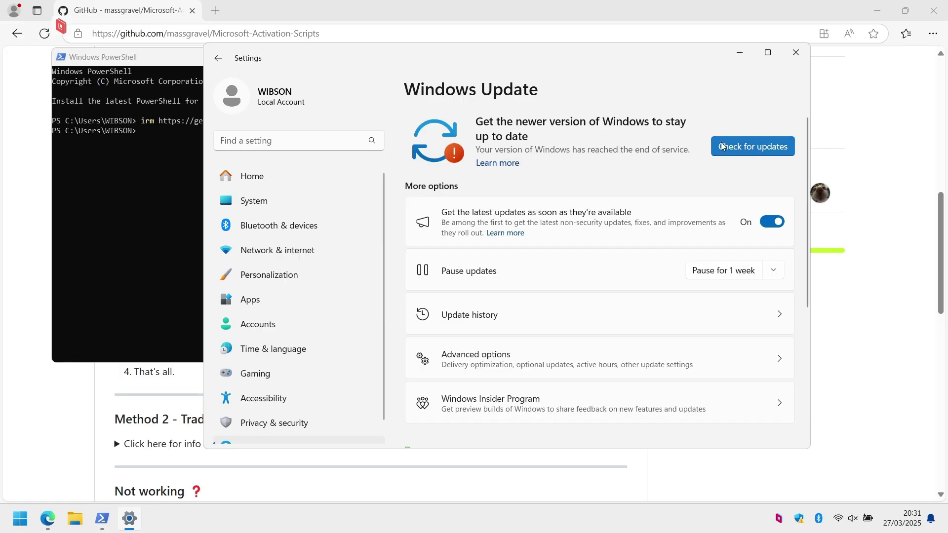
# Check for Windows updates and toggle early delivery of the latest updates off and back on.
pyautogui.click(722, 144)
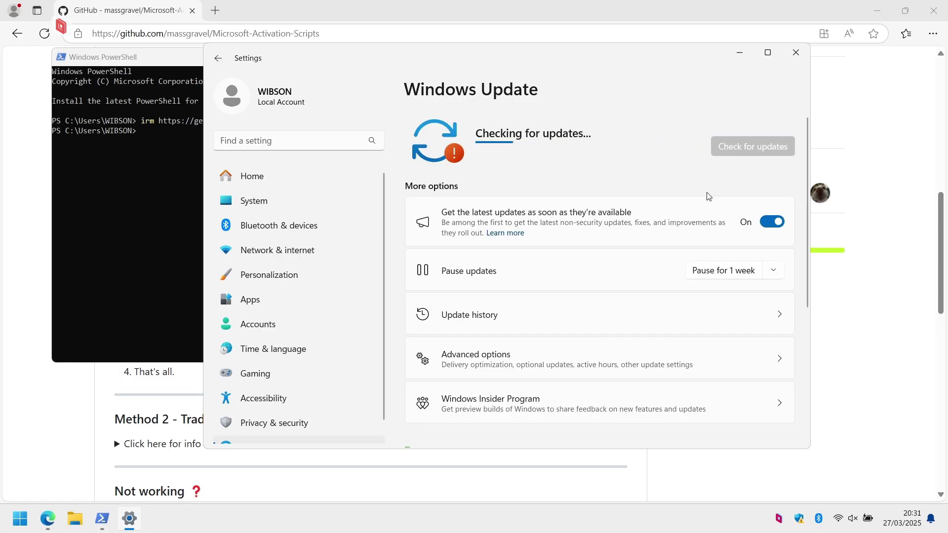
pyautogui.click(769, 223)
pyautogui.click(772, 222)
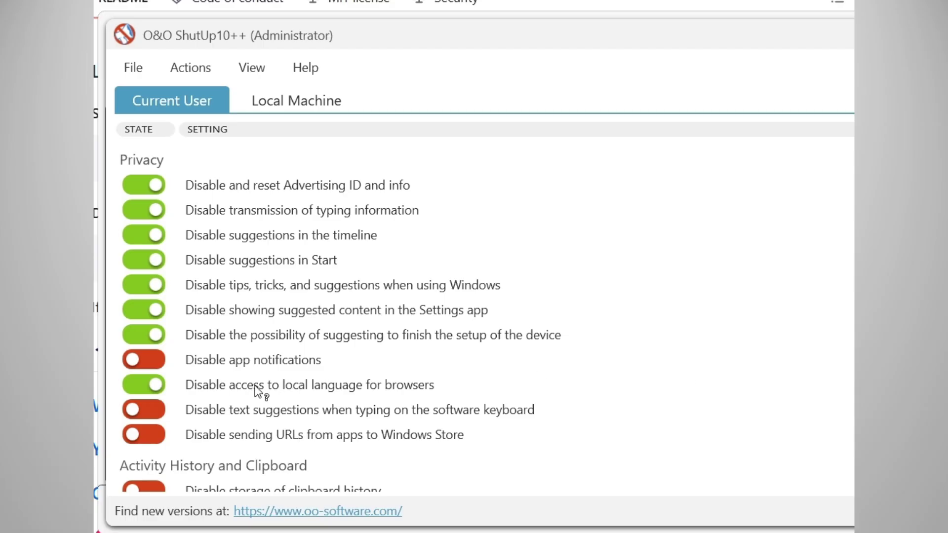
# Block app access to user account information and re-allow app access to device location.
pyautogui.scroll(-1, 294, 370)
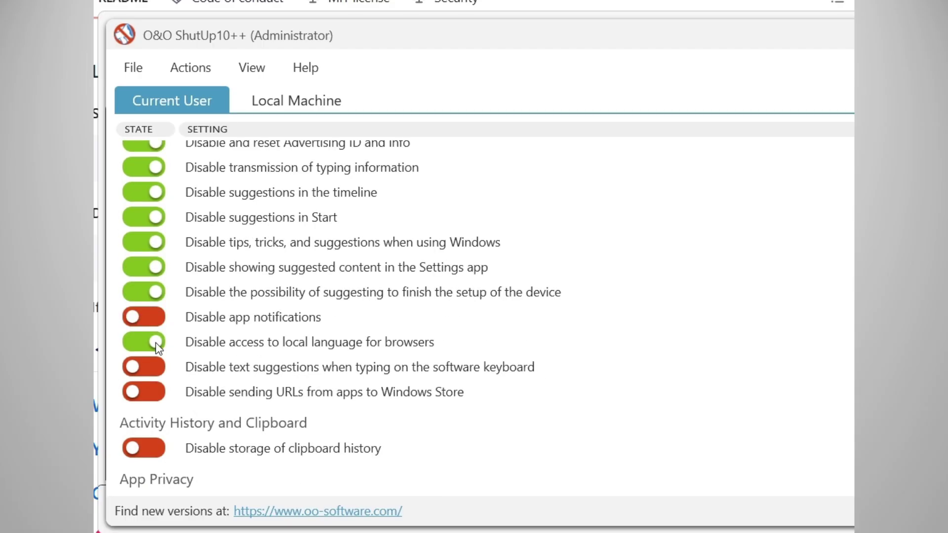
pyautogui.scroll(-5, 158, 347)
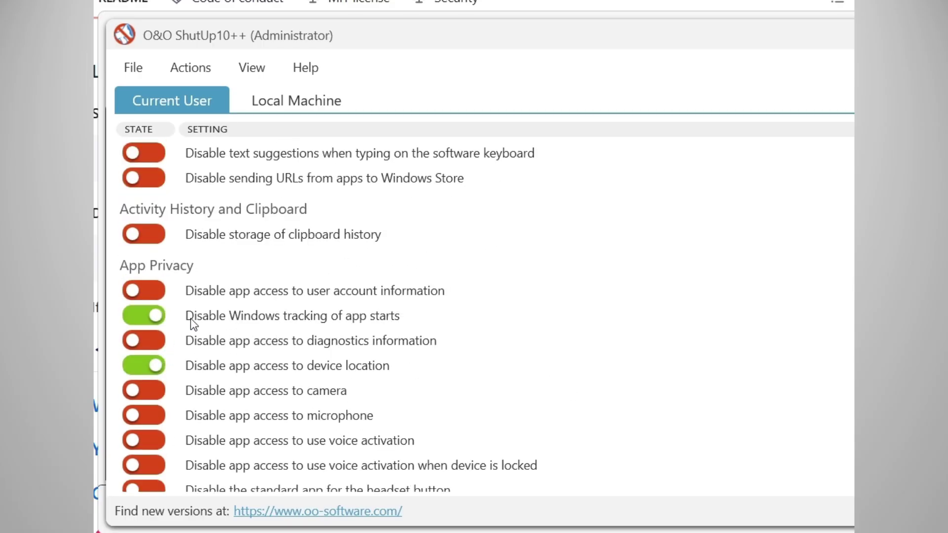
pyautogui.click(150, 294)
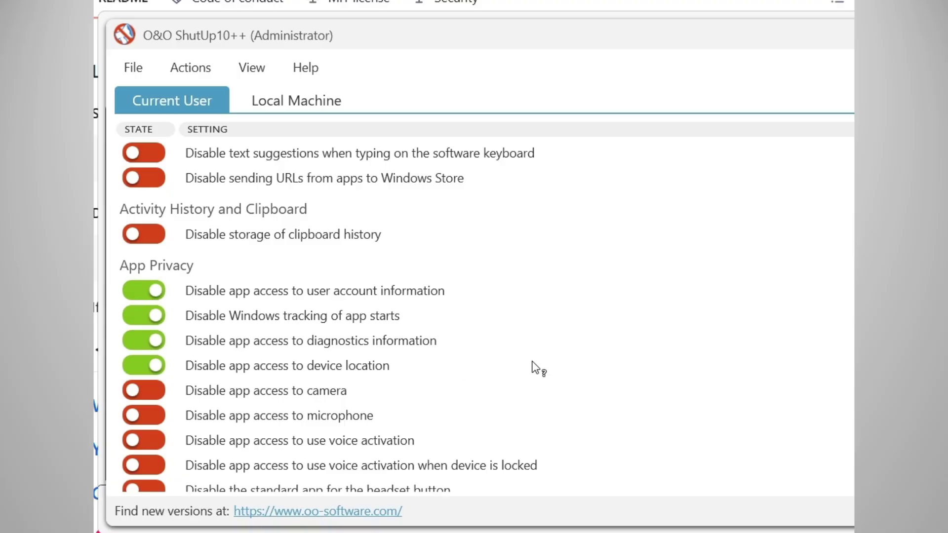
pyautogui.scroll(-1, 194, 369)
pyautogui.click(158, 322)
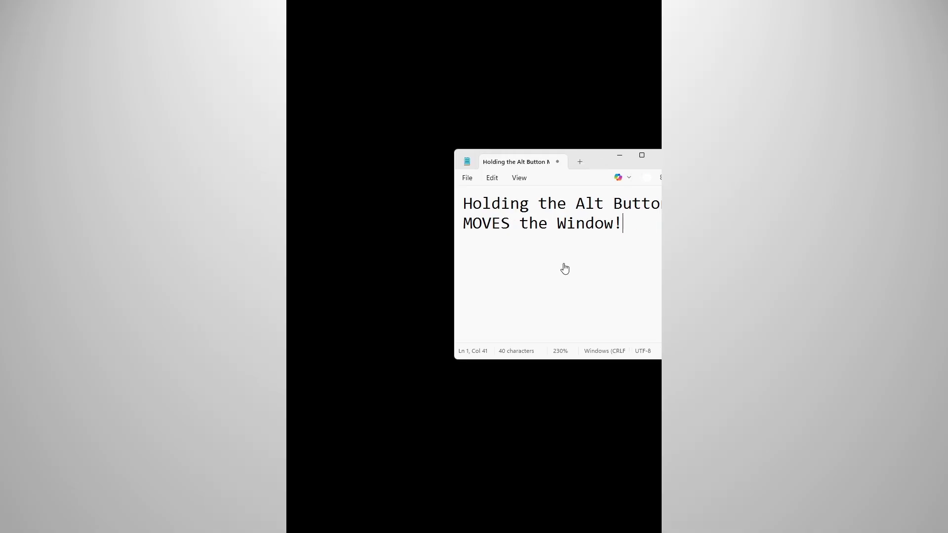
# Move the Notepad window to a different spot on the screen.
pyautogui.moveTo(565, 269); pyautogui.dragTo(487, 308)
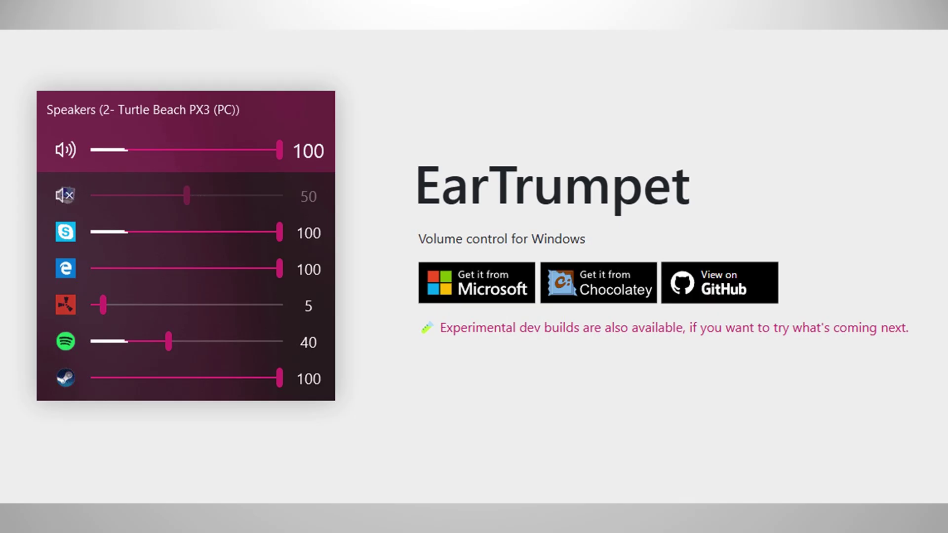